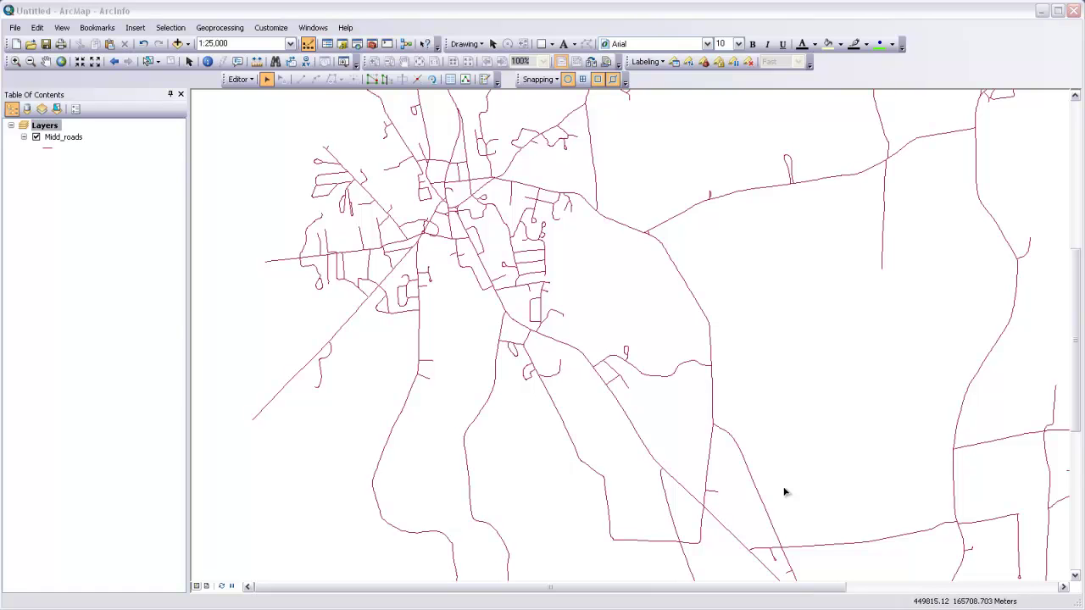
Inspect Midd_roads segments on the map and look at the Midd_roads attribute table.
click(396, 423)
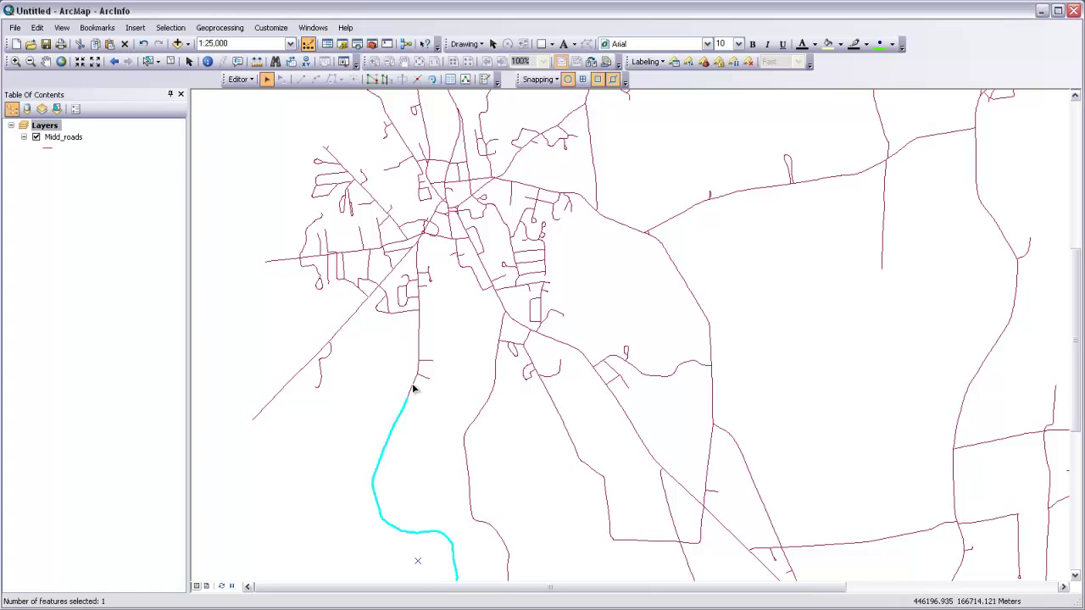
click(415, 392)
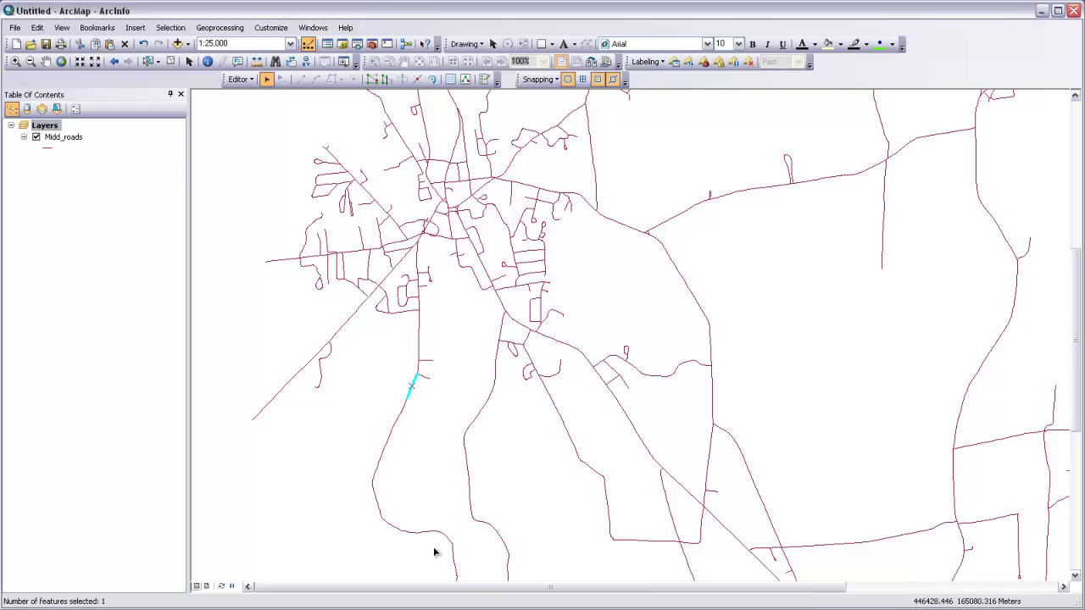
drag(426, 500, 423, 412)
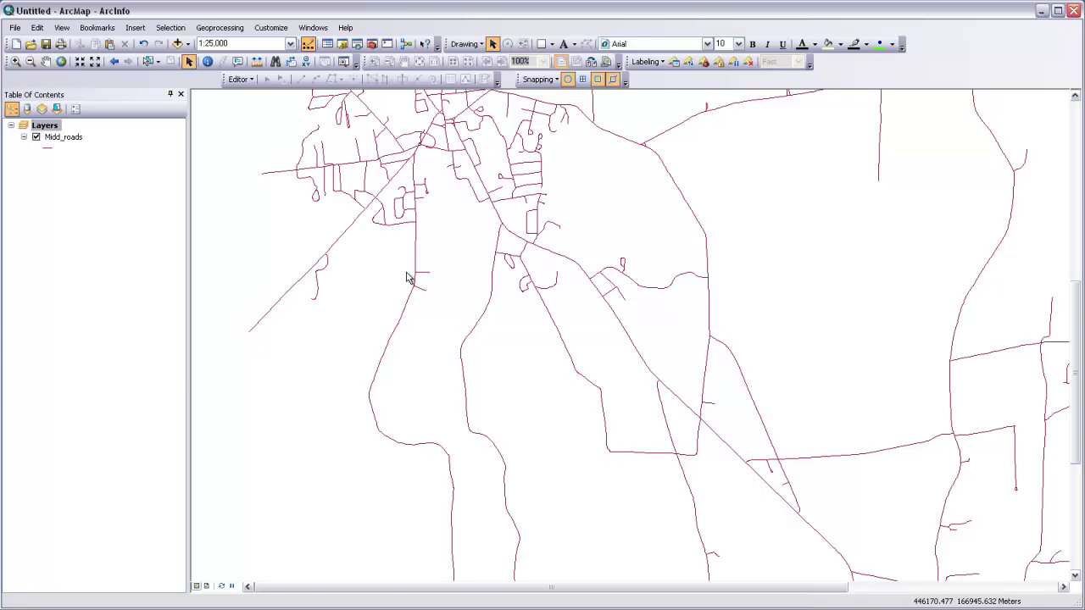
right_click(75, 138)
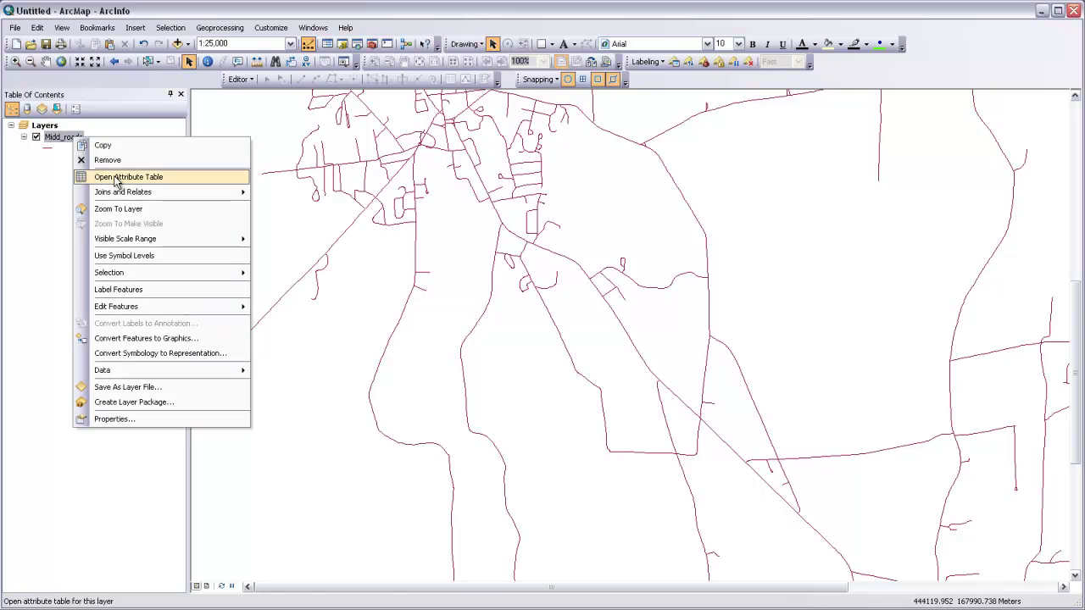
click(155, 182)
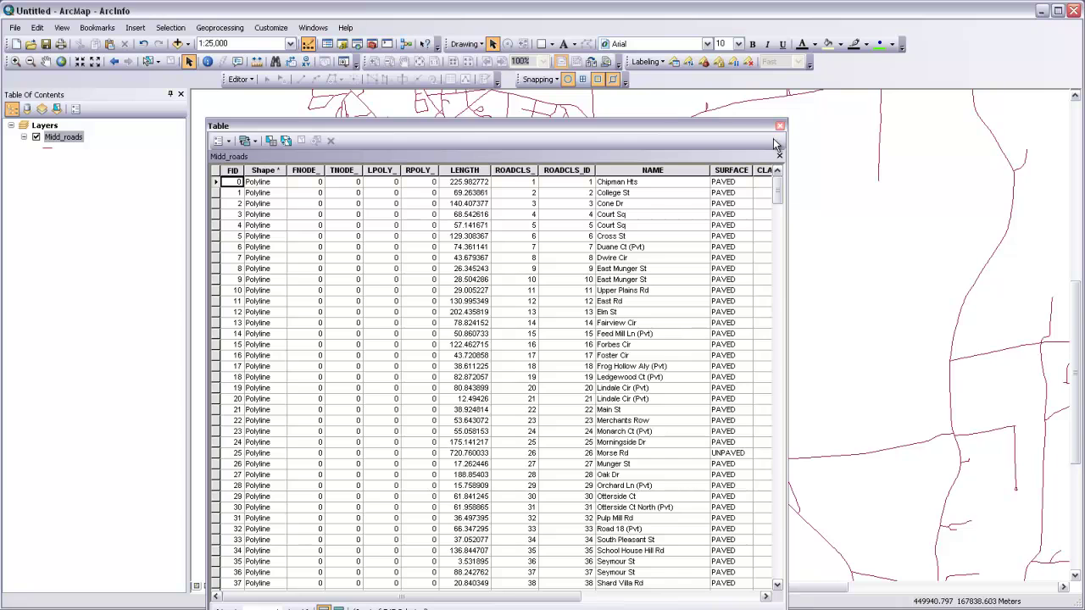
click(780, 127)
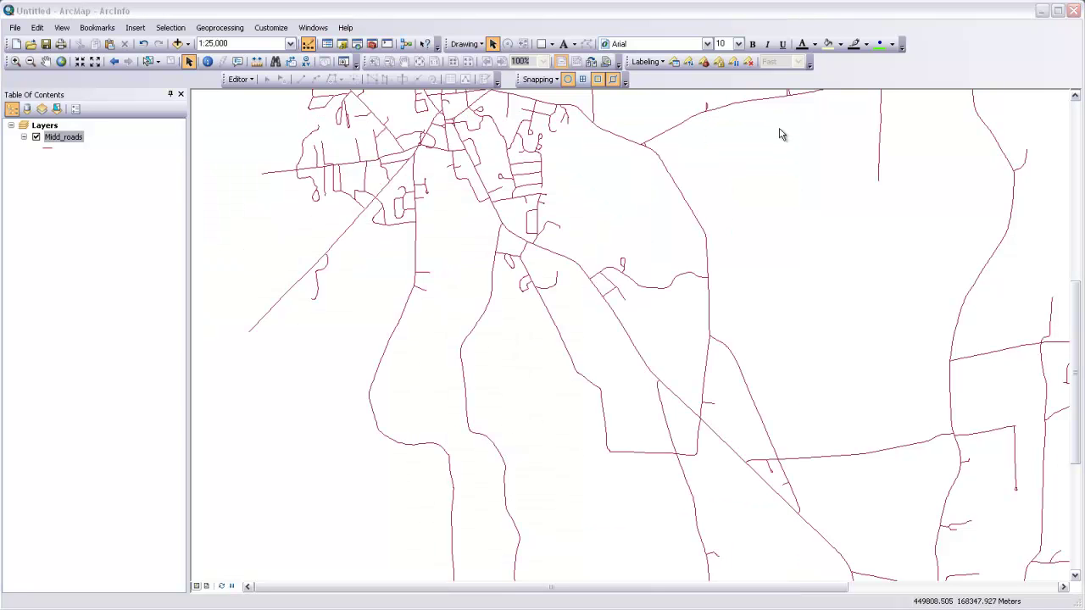
Dock ArcToolbox on the right and open Dissolve from Data Management Tools > Generalization.
click(371, 45)
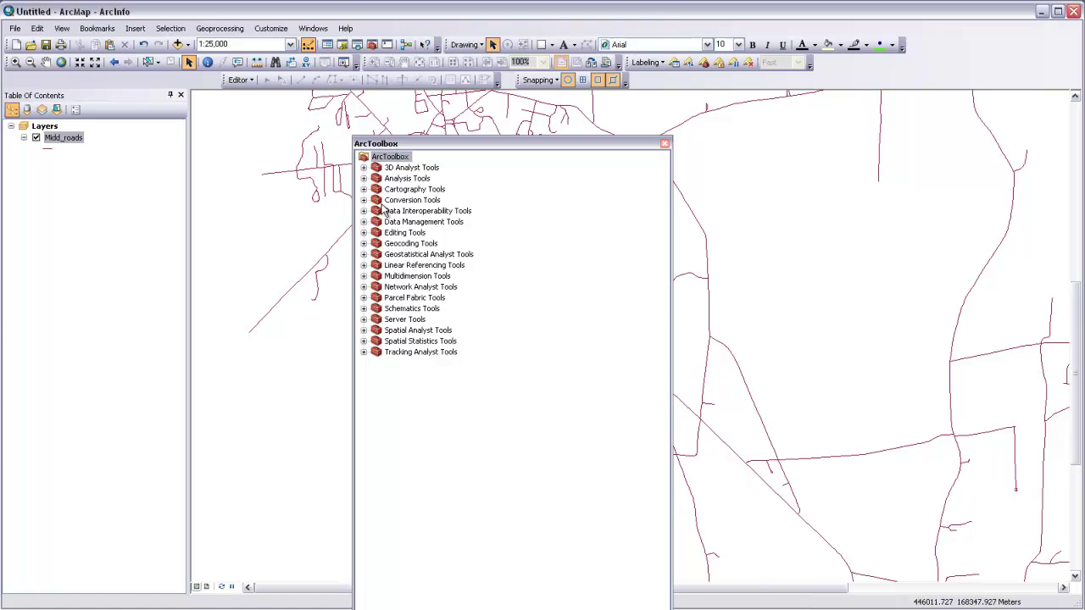
drag(397, 145, 1057, 345)
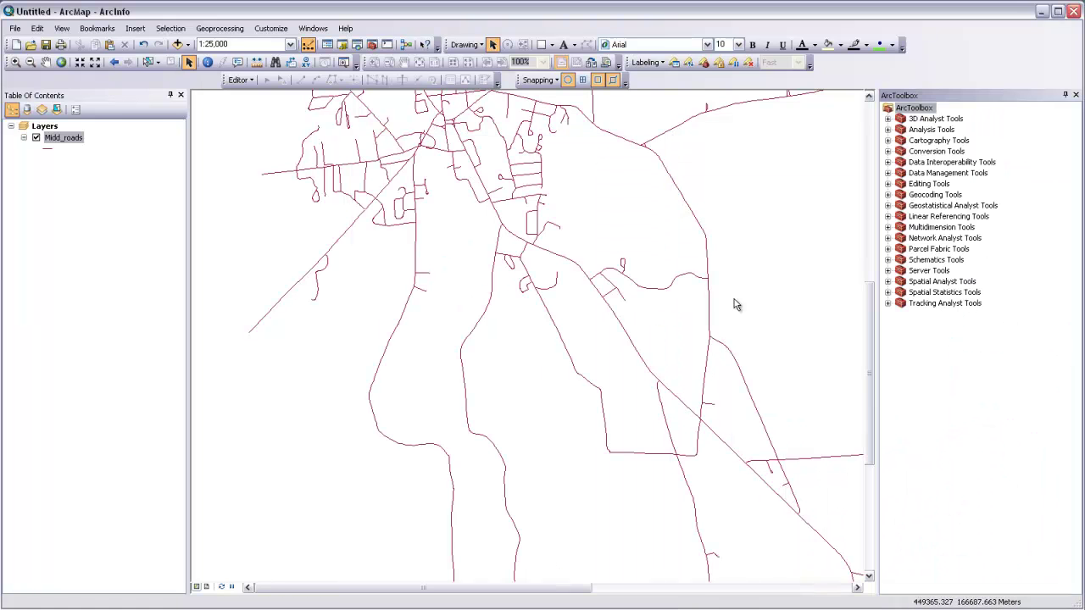
click(887, 173)
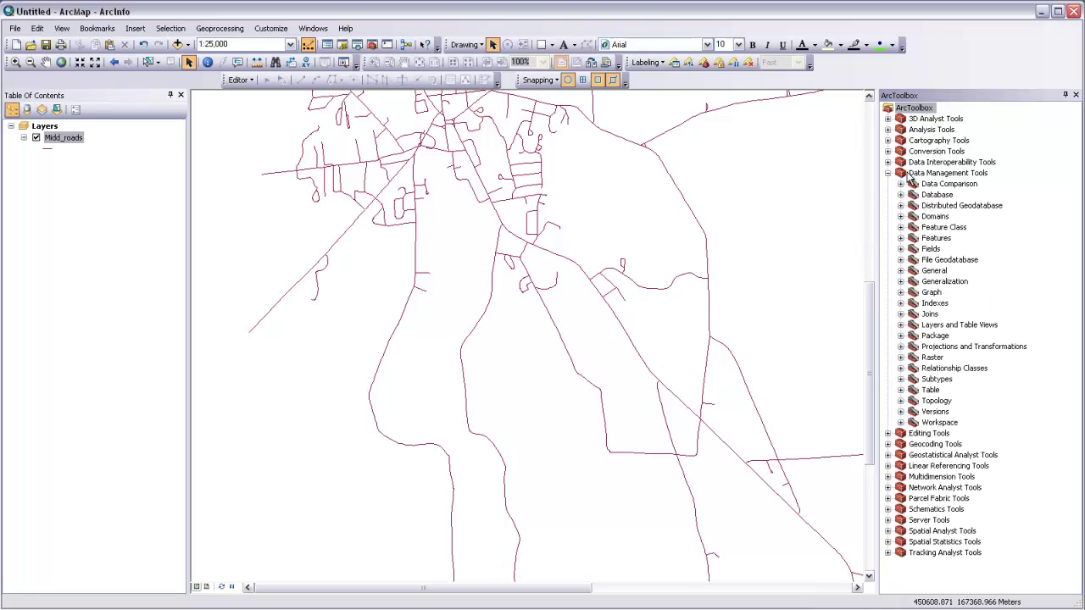
click(901, 281)
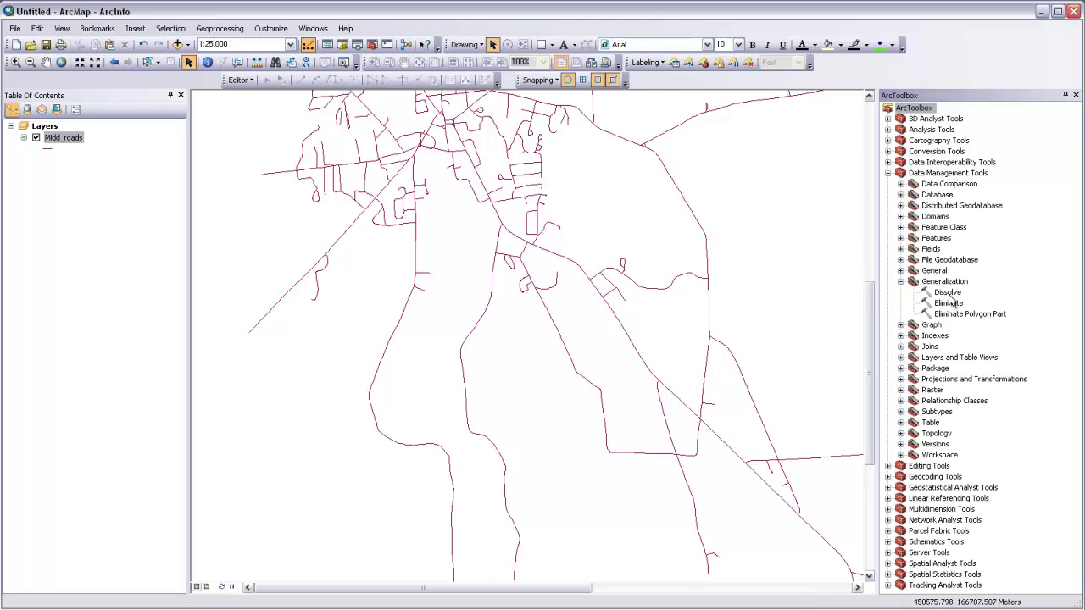
double_click(948, 293)
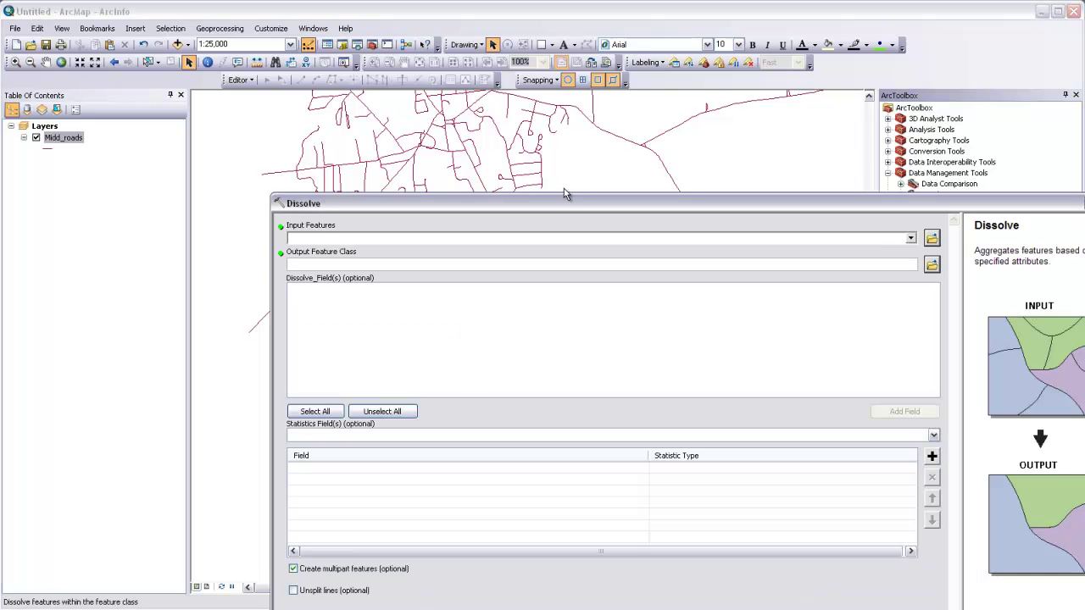
Run Dissolve with Midd_roads as input and Midd_roads_dissolve as output, keeping Create multipart checked.
drag(564, 199, 428, 76)
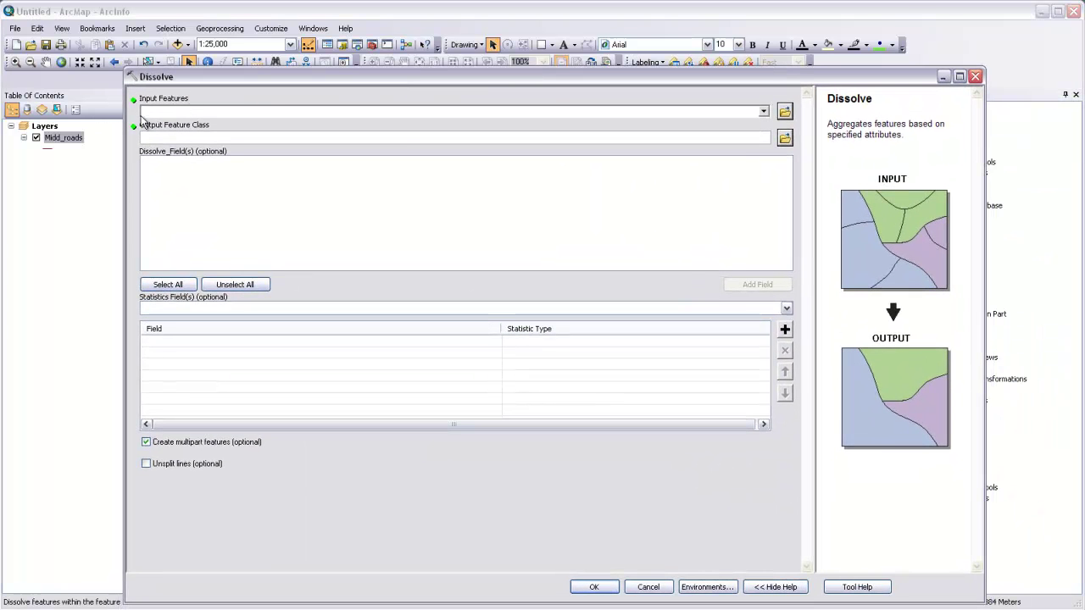
drag(52, 146, 168, 115)
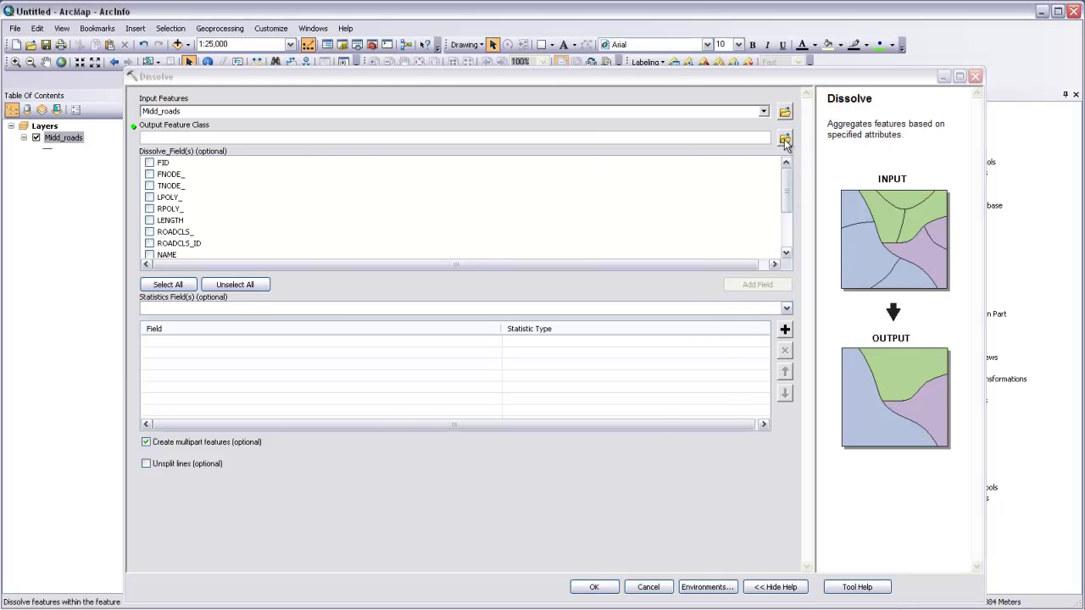
click(785, 138)
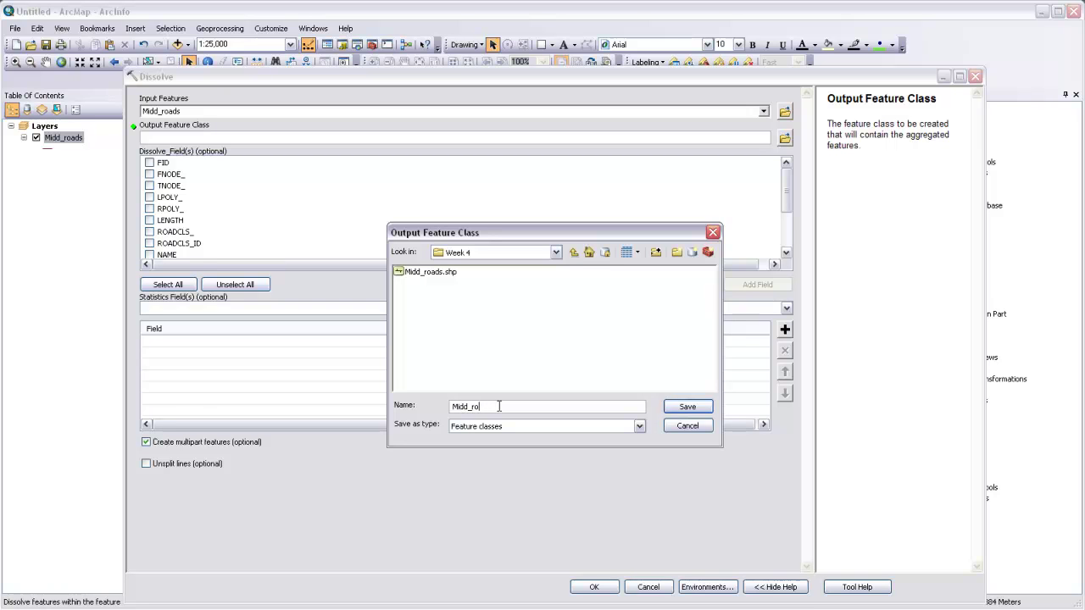
text(dissolve)
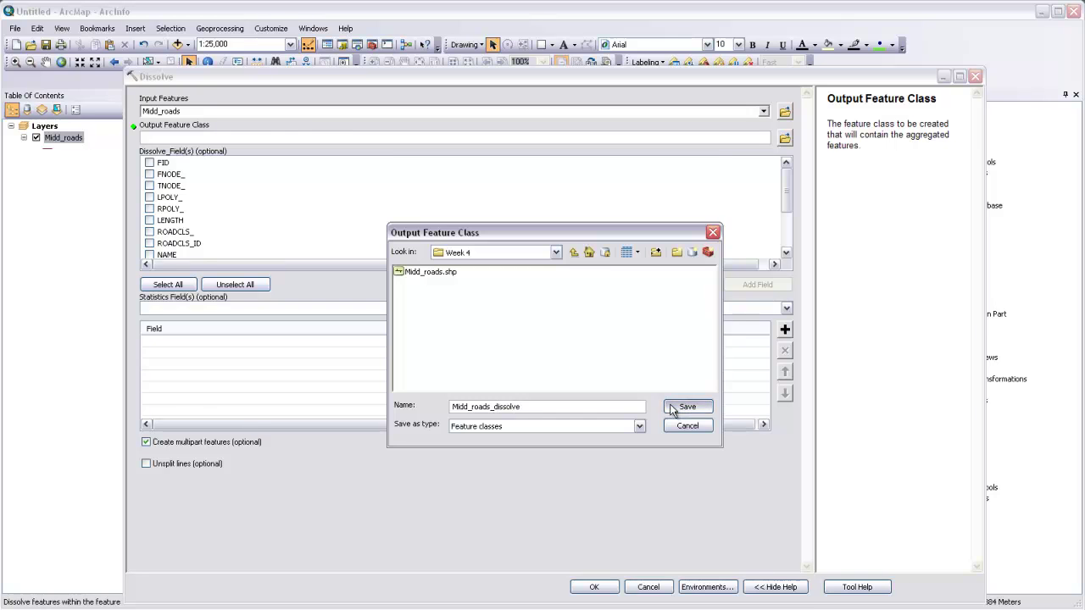
click(687, 406)
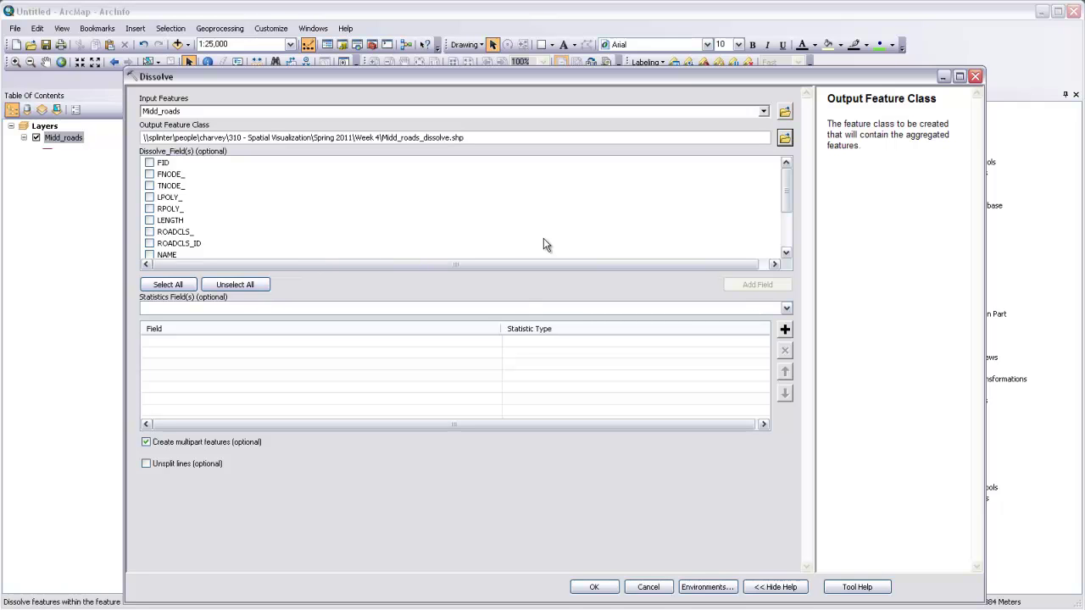
click(786, 253)
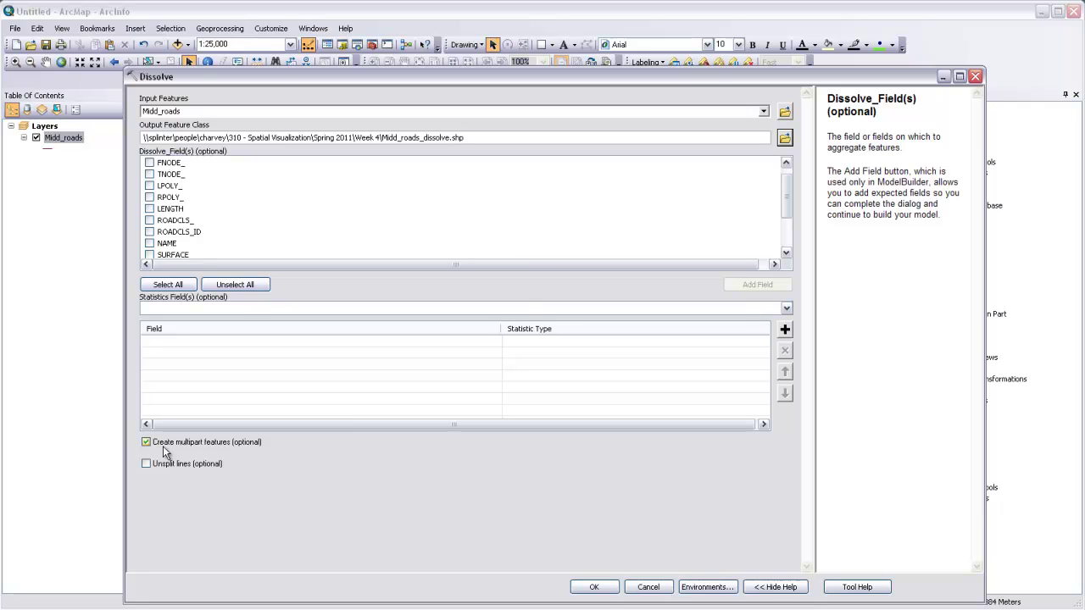
click(593, 588)
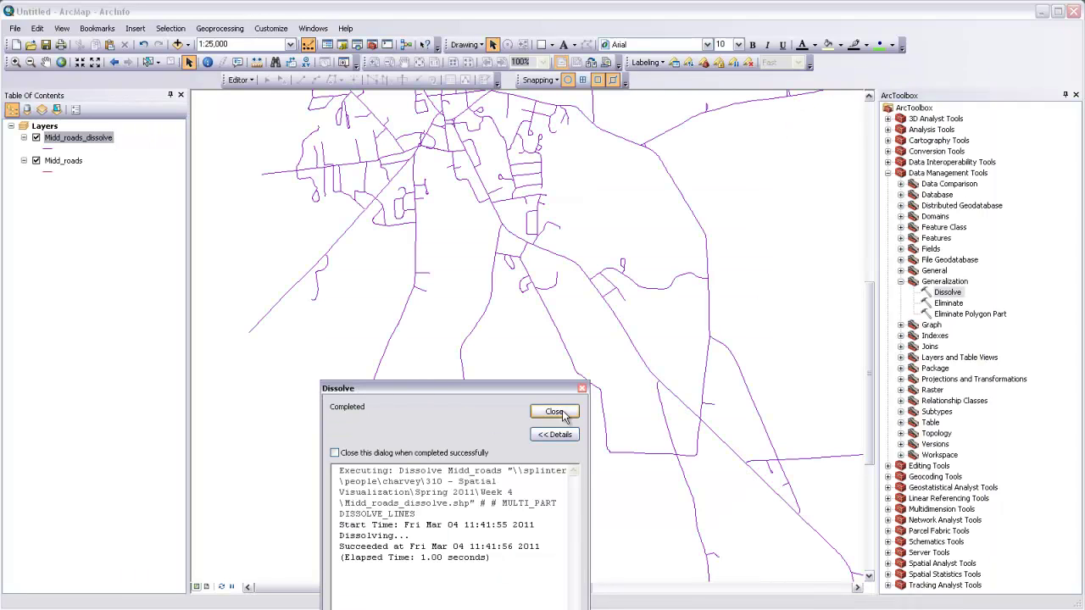
Close the Dissolve report and check the Midd_roads_dissolve table has one Polyline record.
click(554, 412)
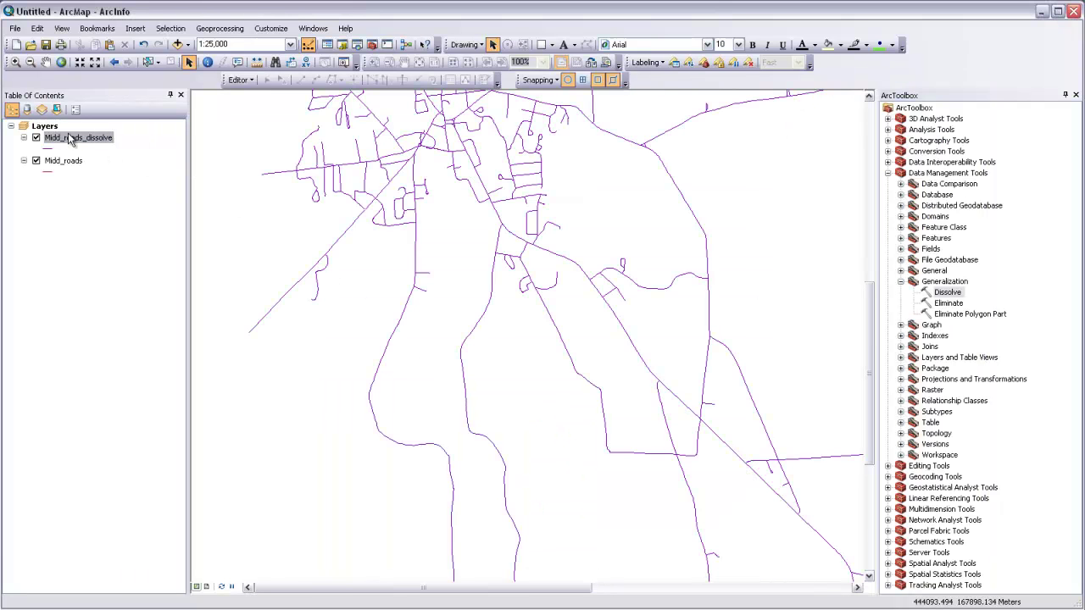
right_click(78, 138)
click(113, 179)
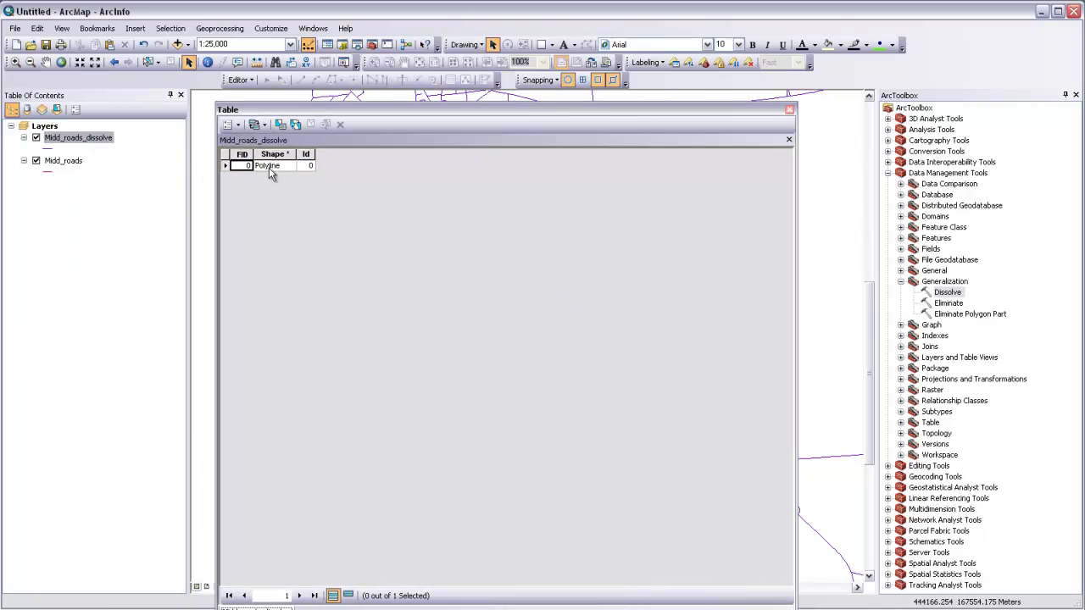
drag(315, 106, 397, 319)
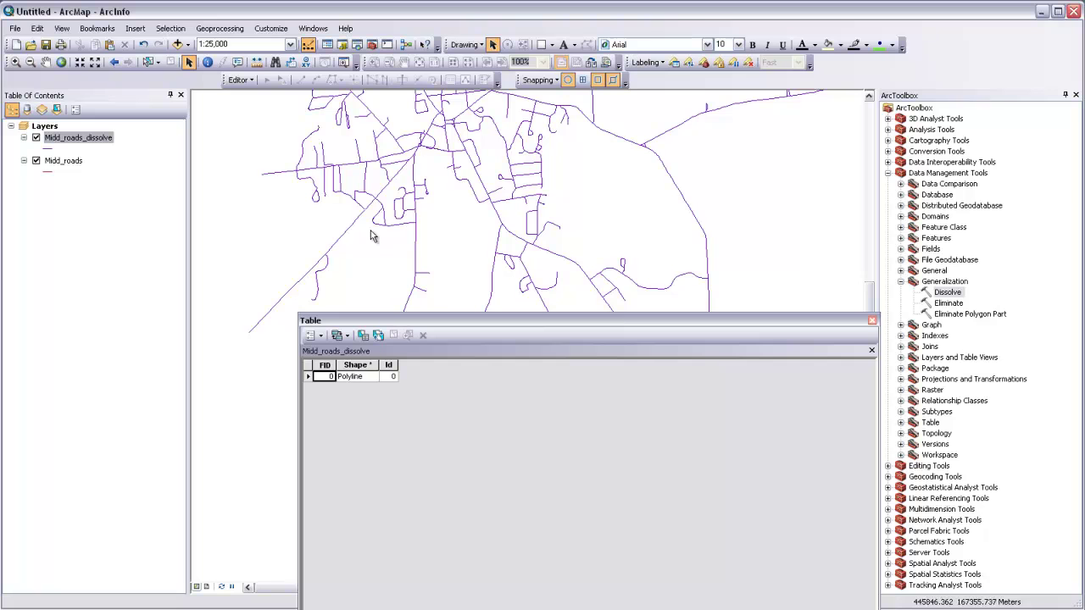
drag(829, 324, 719, 228)
click(762, 227)
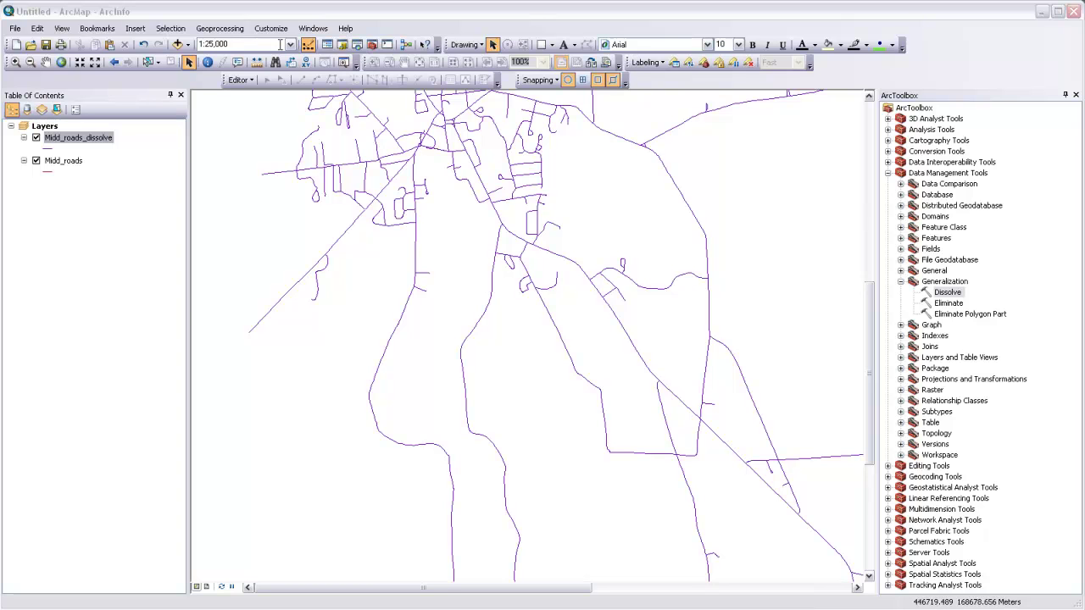
Search for 'feature to line' and open the Feature To Line (Data Management) tool.
click(358, 44)
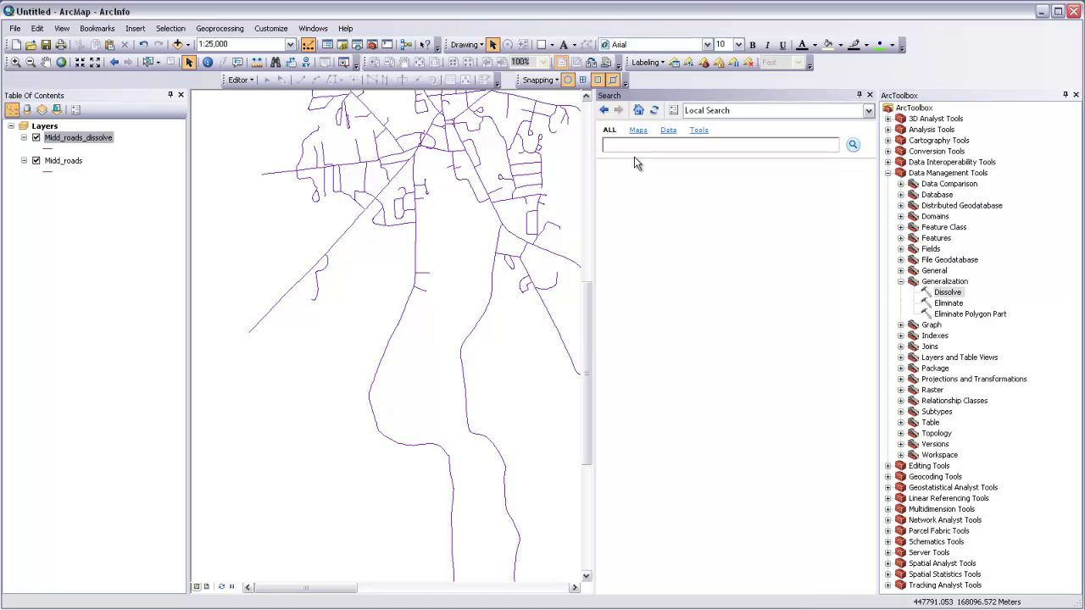
text(feature to line)
key(Return)
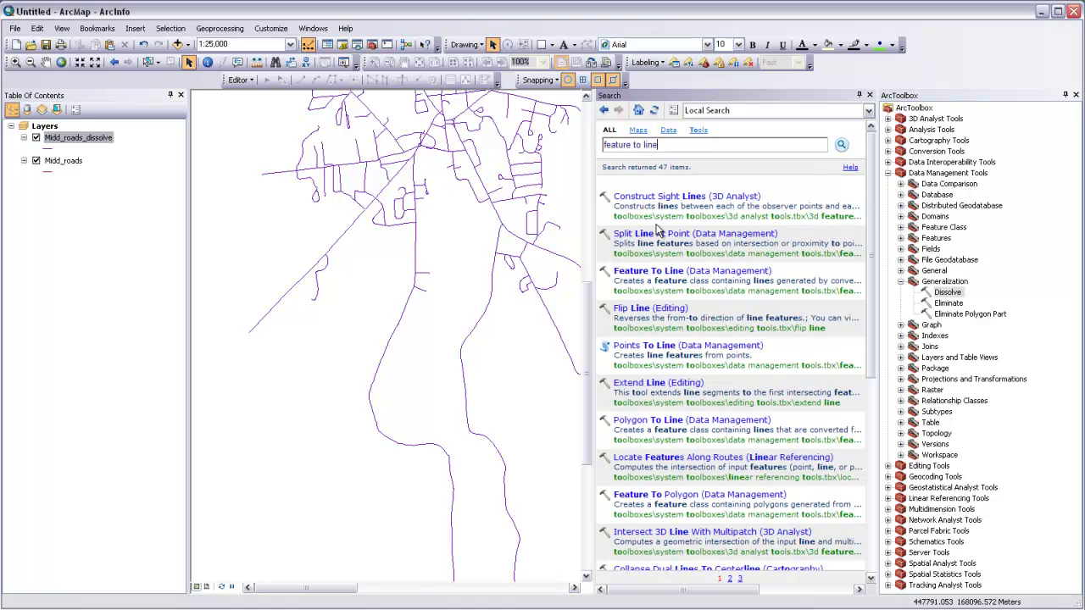
mouse_move(660, 281)
click(702, 273)
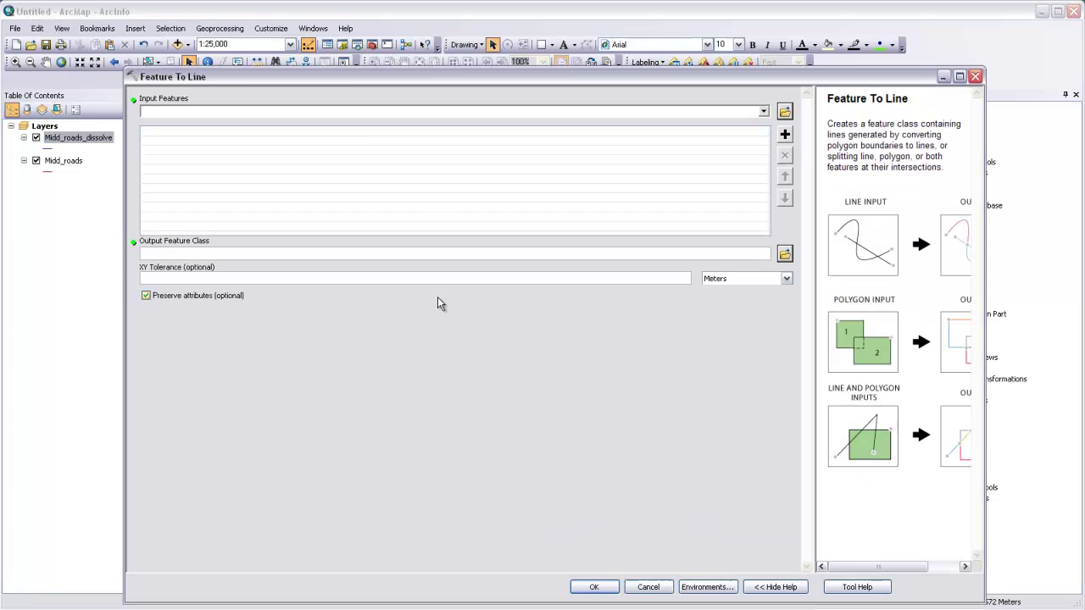
Run Feature To Line with Midd_roads_dissolve as input and Midd_roads_seperate as output.
drag(346, 76, 382, 74)
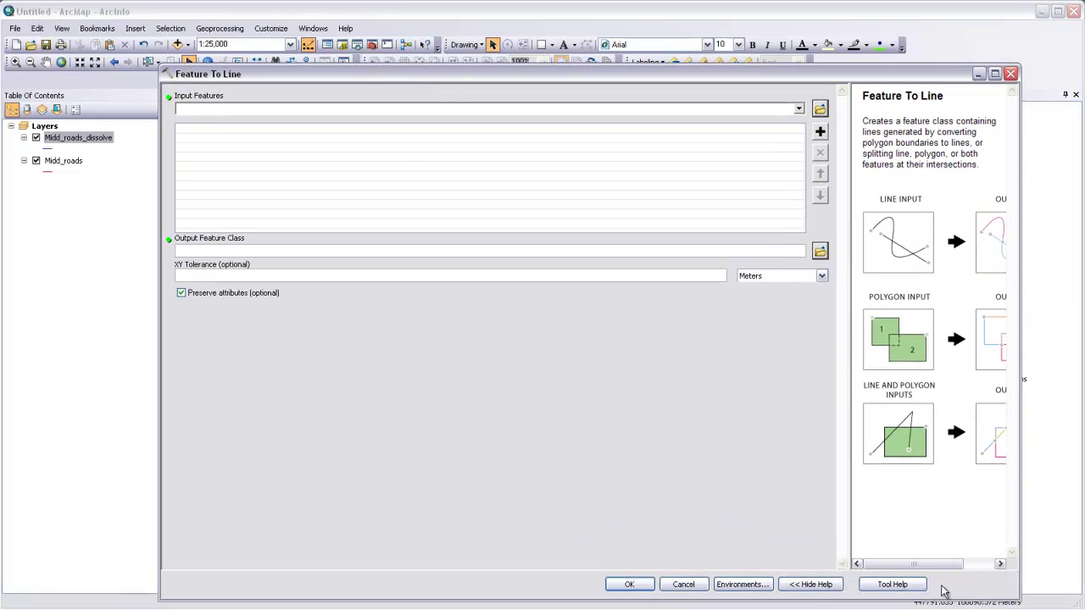
mouse_move(916, 564)
mouse_down()
mouse_move(958, 571)
mouse_move(898, 568)
mouse_up()
mouse_move(909, 564)
mouse_down()
mouse_move(941, 571)
mouse_move(915, 566)
mouse_up()
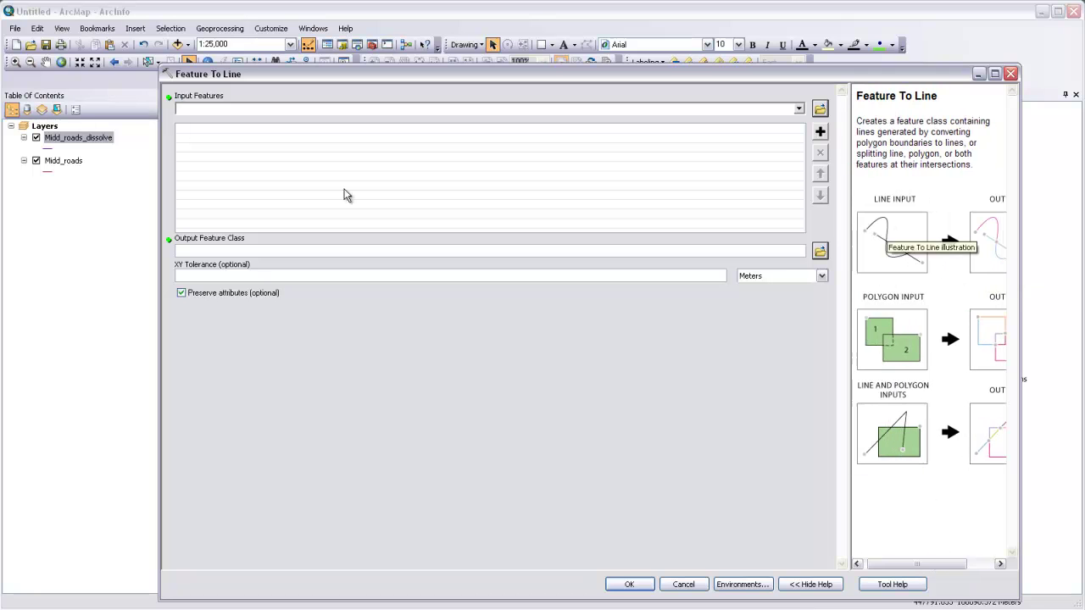
drag(78, 141, 204, 111)
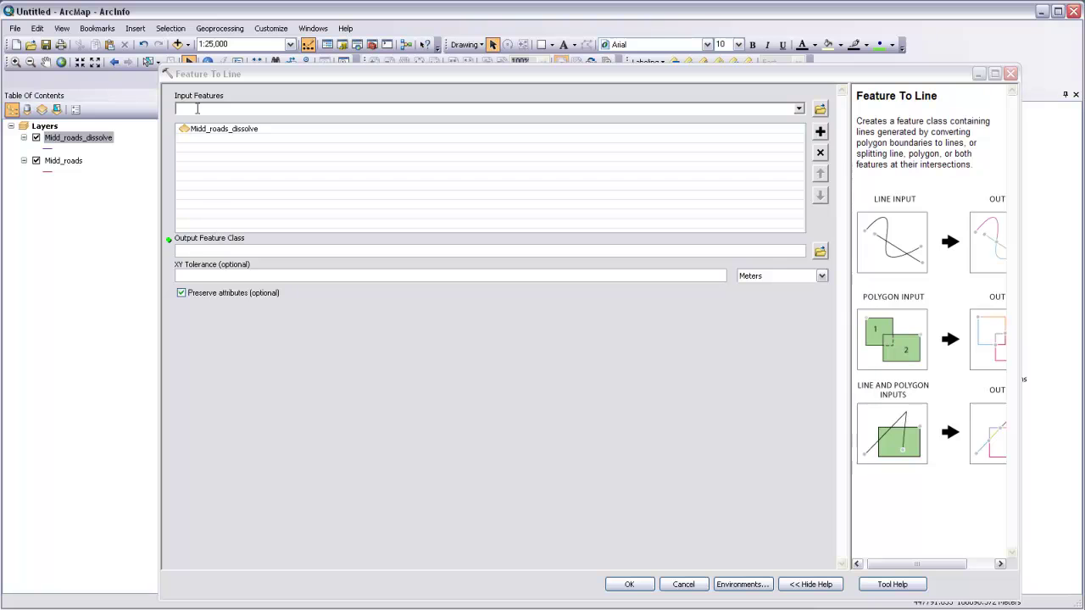
click(823, 252)
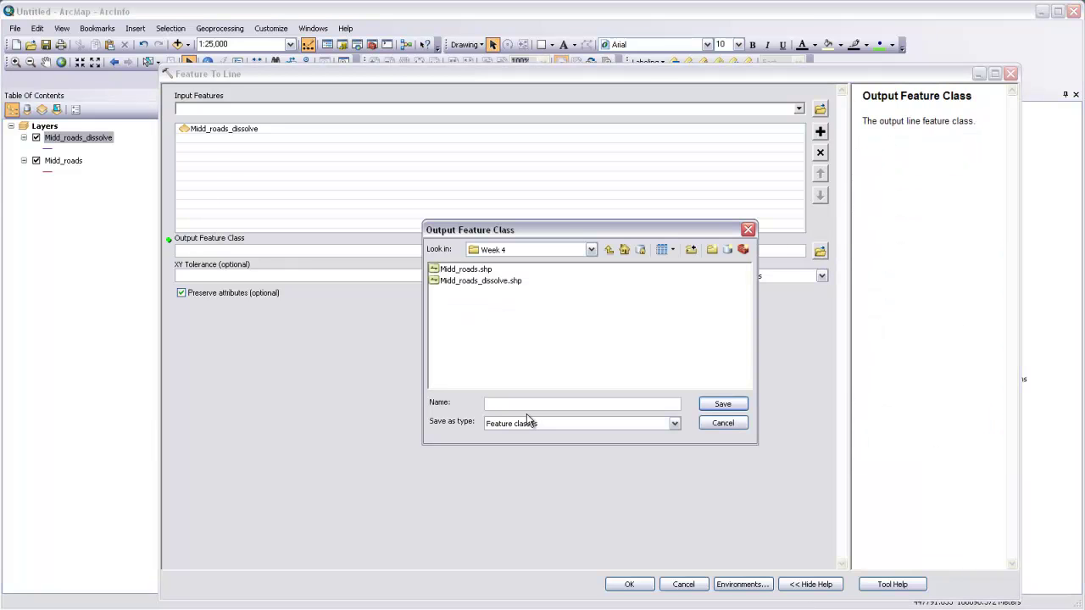
text(Mid)
click(723, 404)
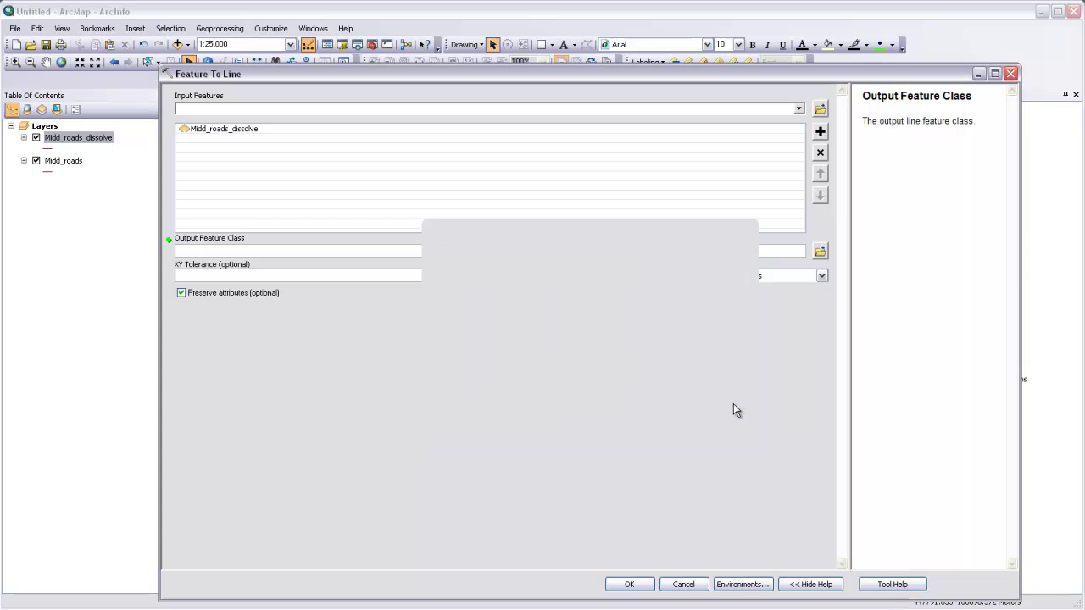
click(629, 584)
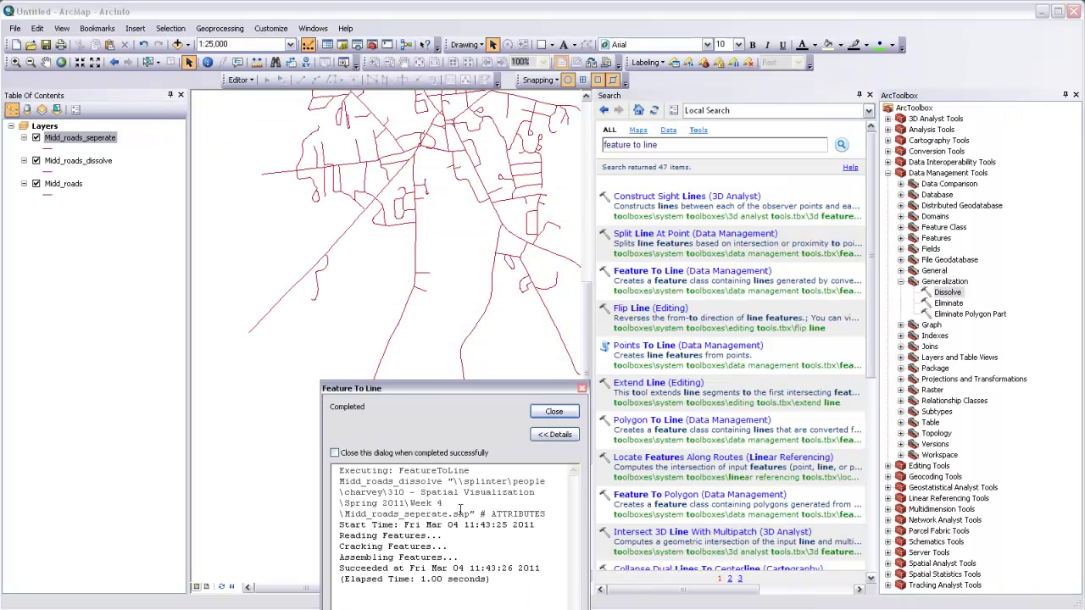
Review the Midd_roads_seperate attribute table, then turn off Midd_roads_dissolve and Midd_roads.
click(554, 411)
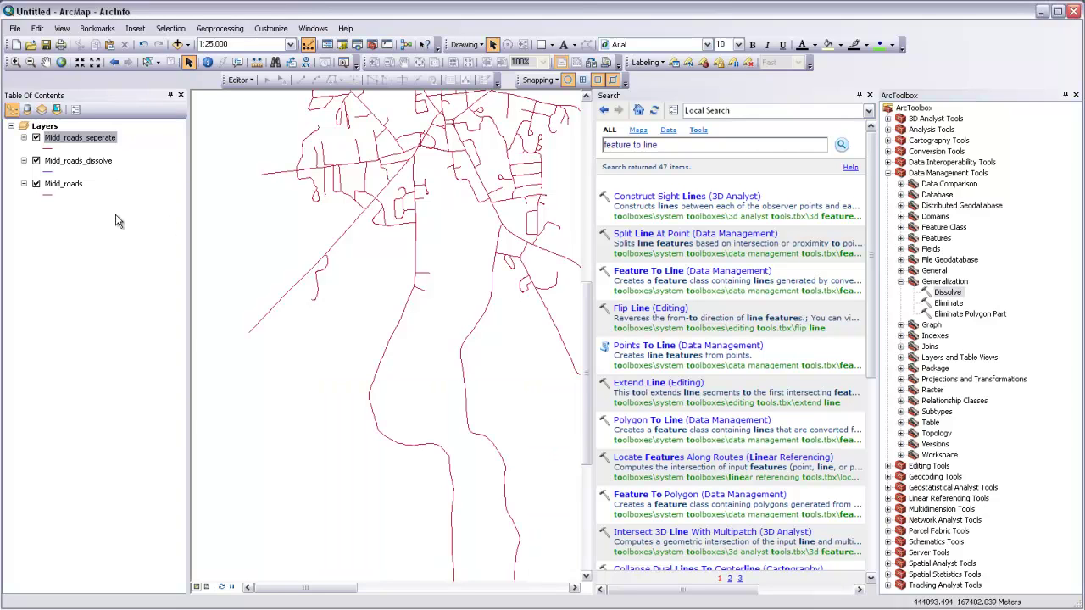
right_click(84, 137)
click(170, 174)
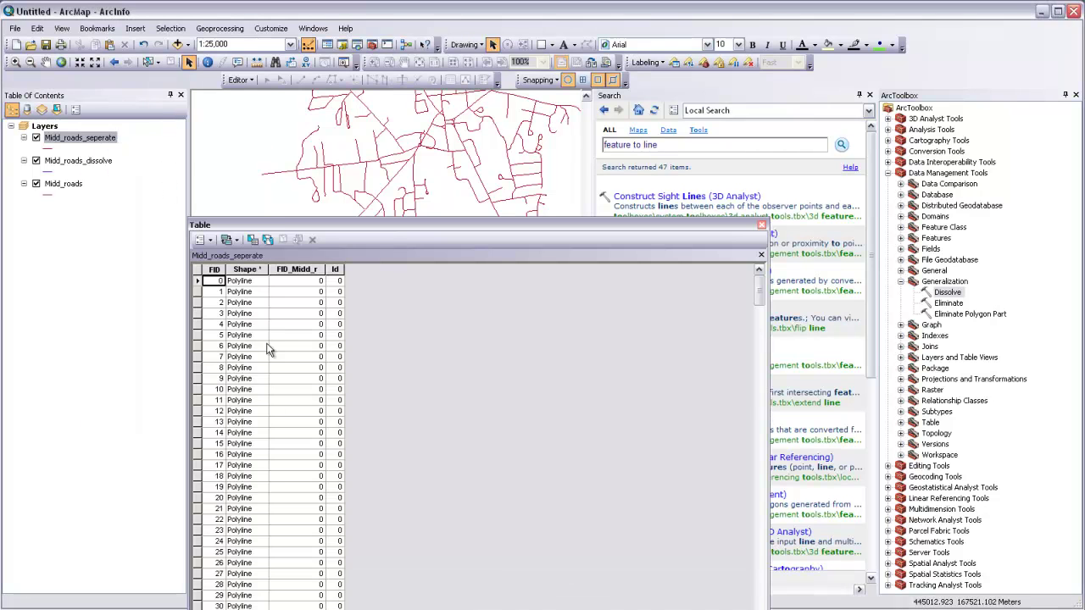
drag(312, 226, 374, 152)
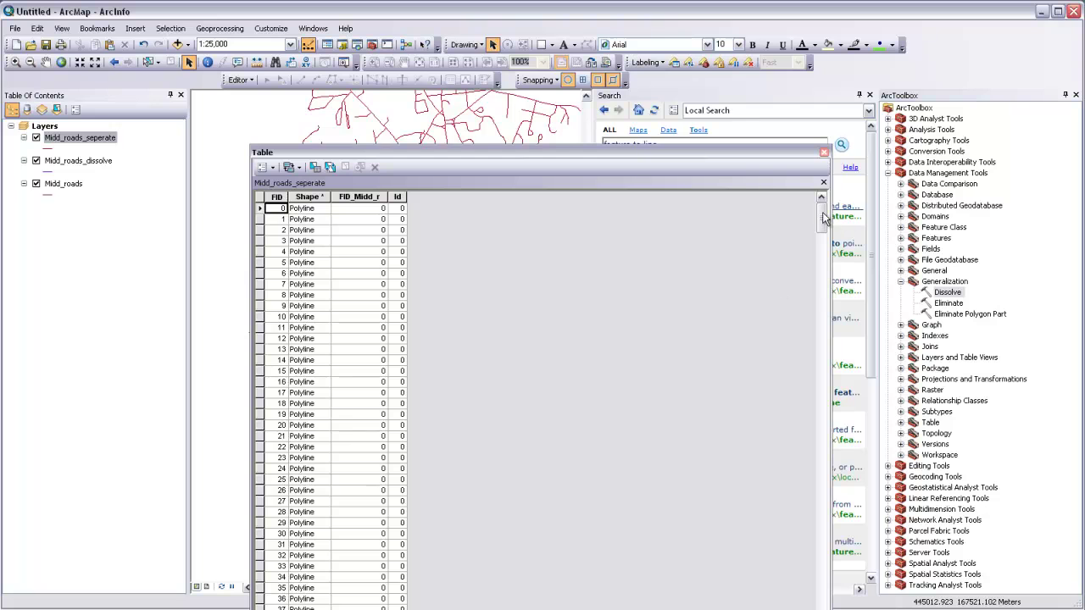
drag(822, 218, 835, 246)
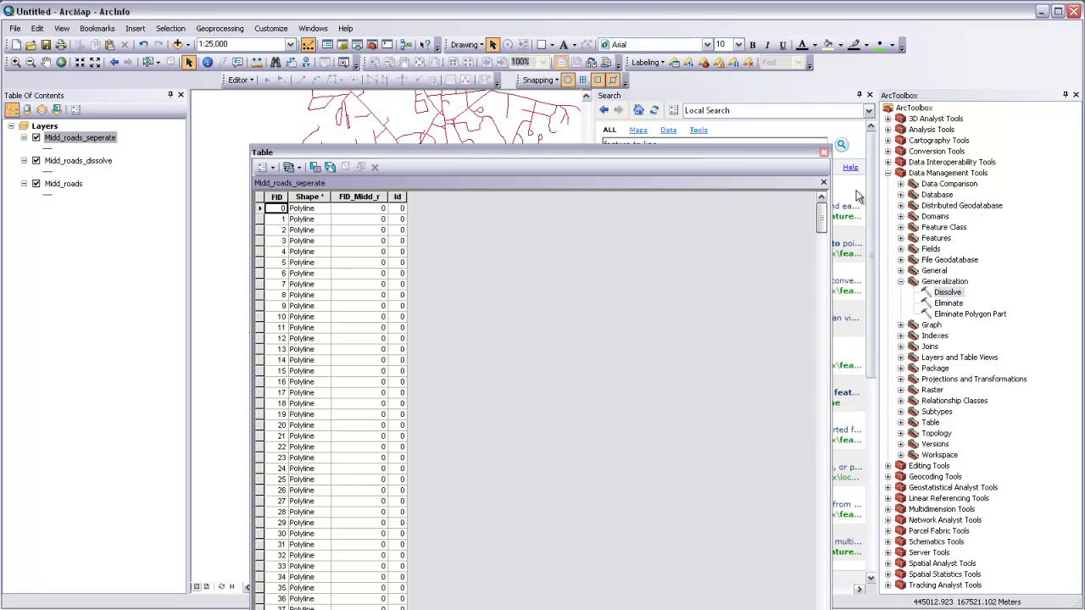
click(823, 152)
click(35, 160)
click(36, 184)
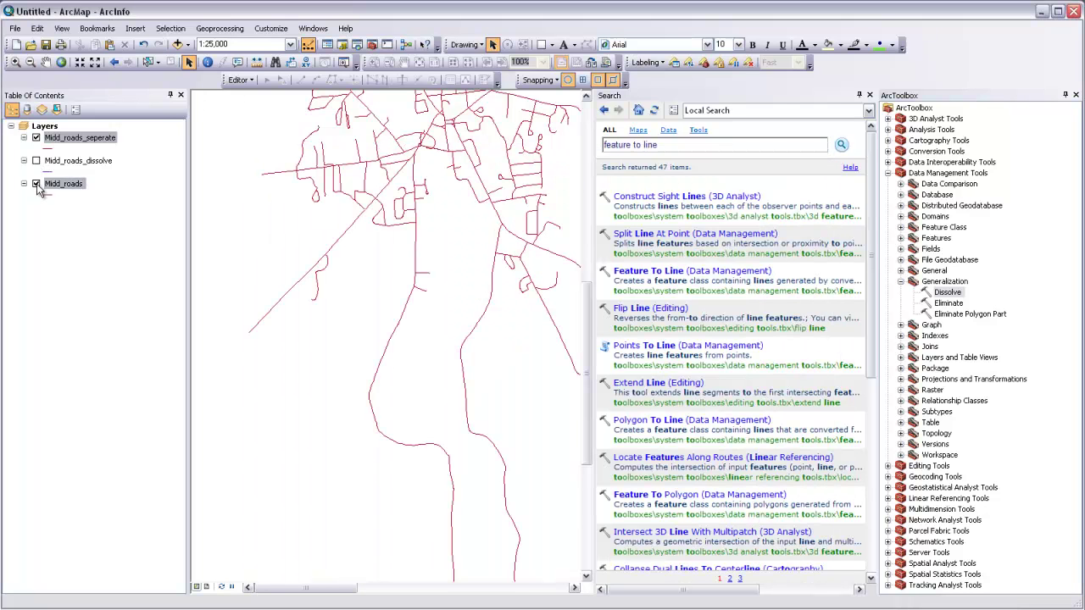
Select individual road segments to confirm the roads are split at junctions.
click(145, 63)
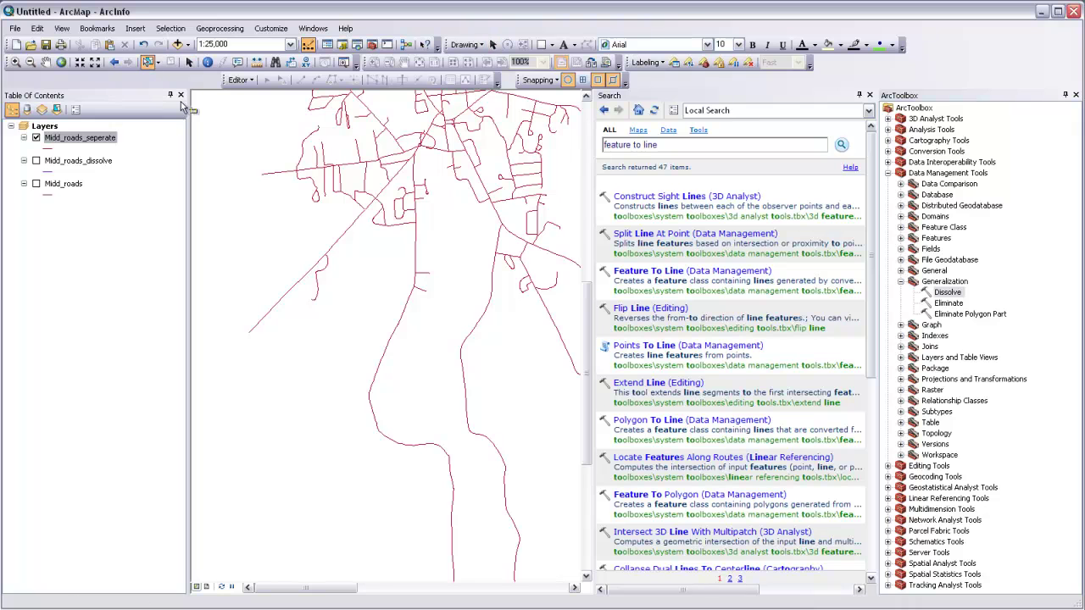
click(410, 305)
click(424, 246)
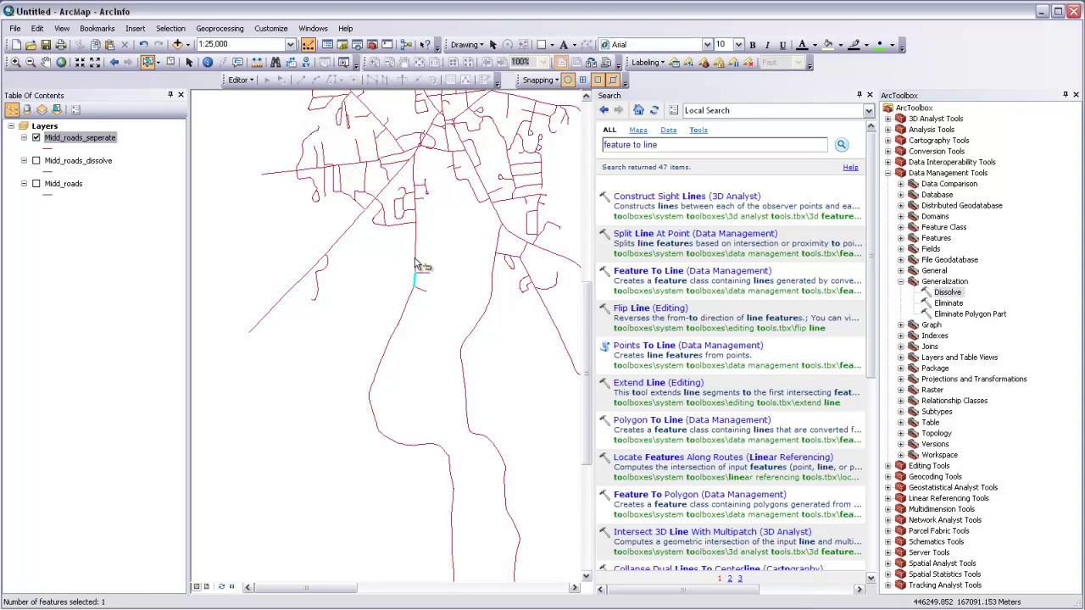
click(418, 241)
click(402, 226)
click(378, 204)
click(380, 300)
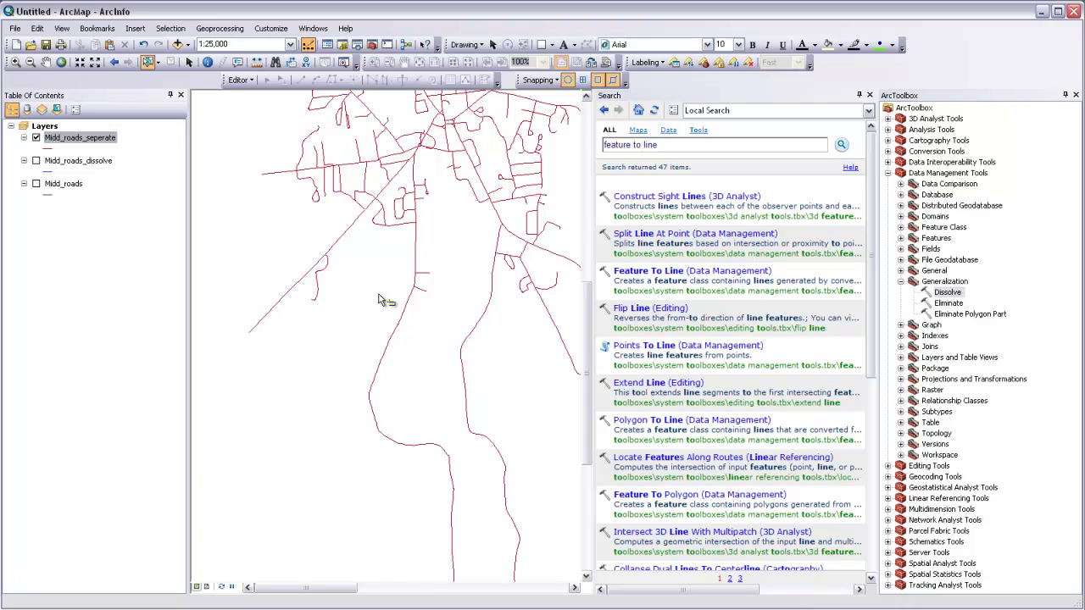
Close the Search and ArcToolbox panels and open the Midd_roads_seperate attribute table.
click(868, 94)
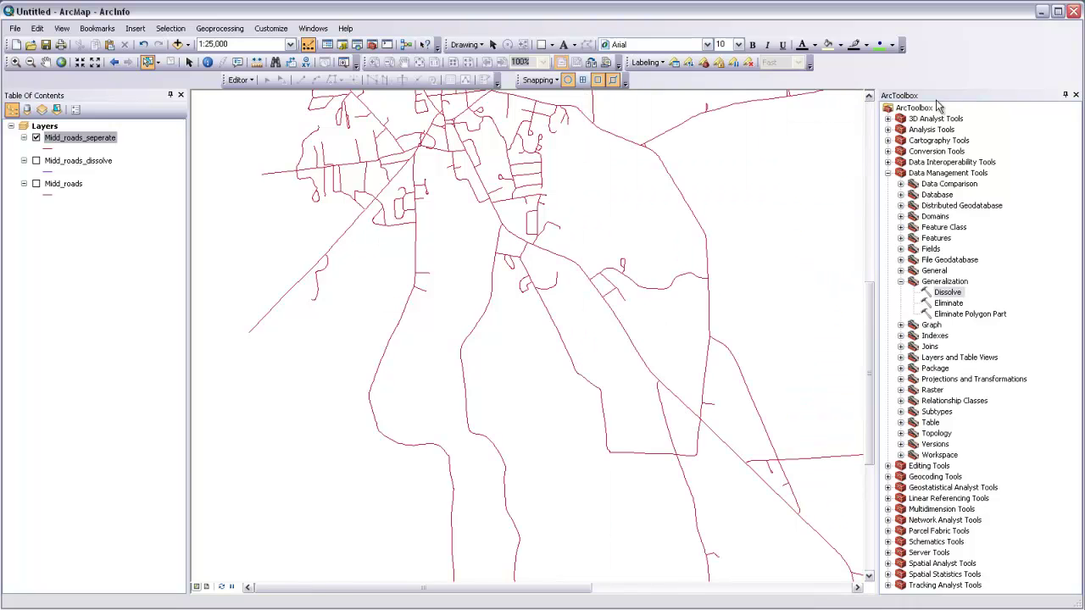
click(1072, 96)
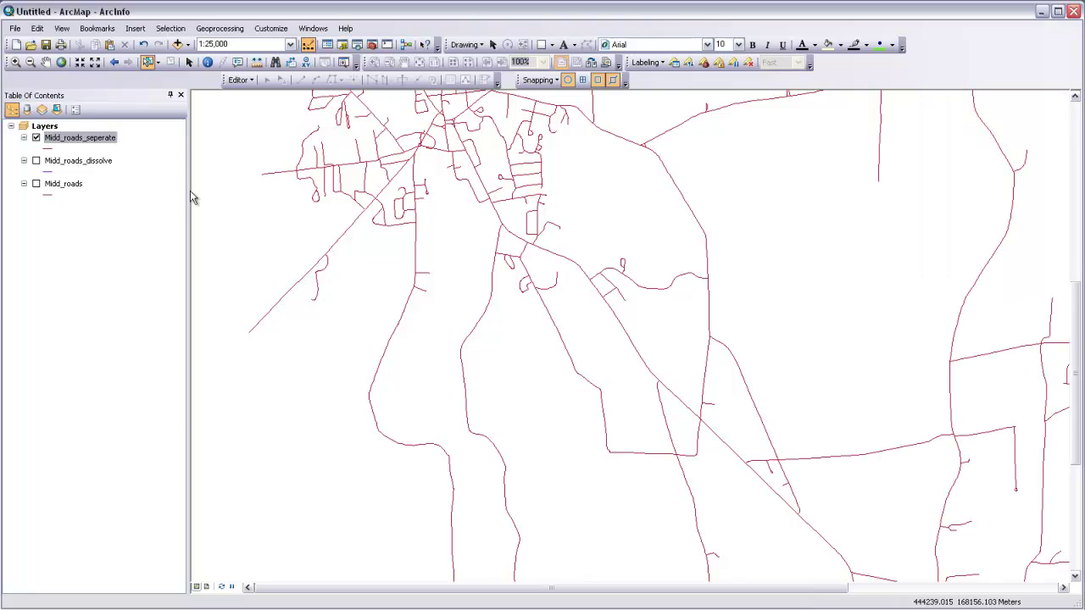
right_click(84, 139)
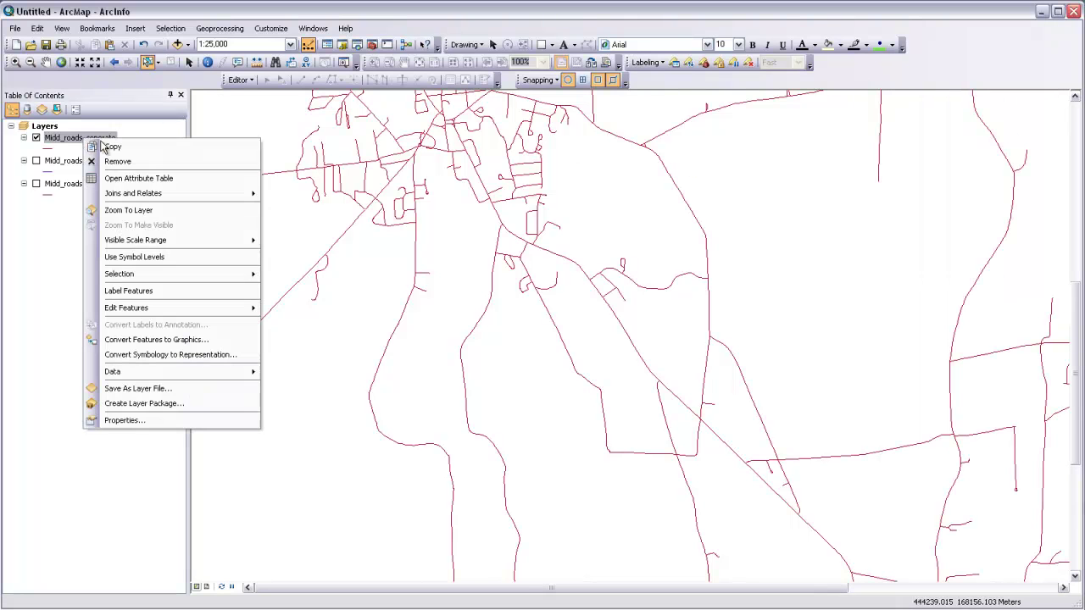
click(170, 178)
drag(475, 154, 491, 72)
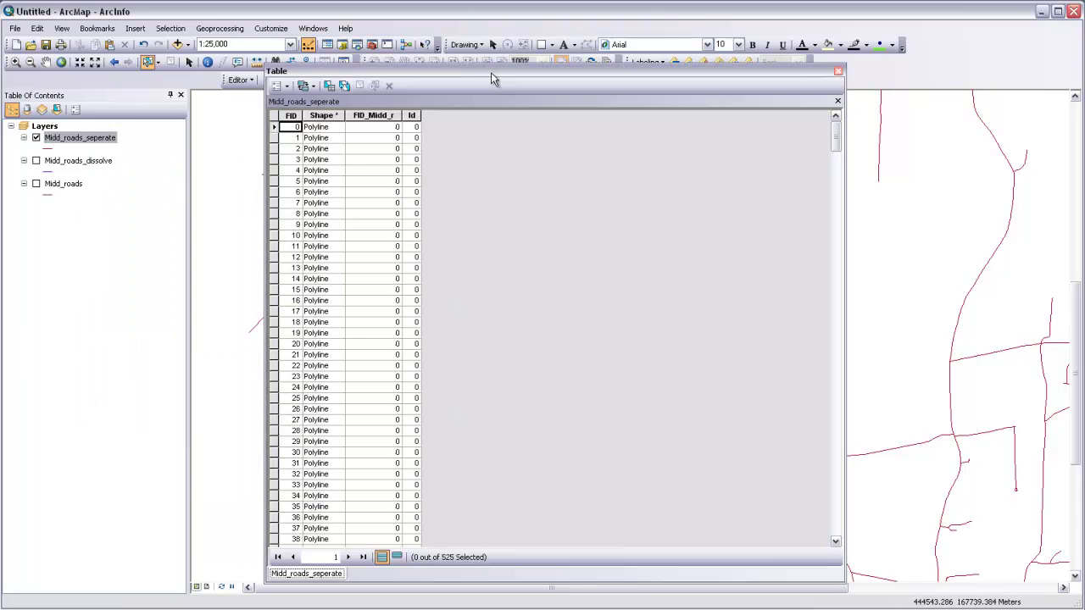
Add a Float field named 'length' through Table Options.
click(286, 86)
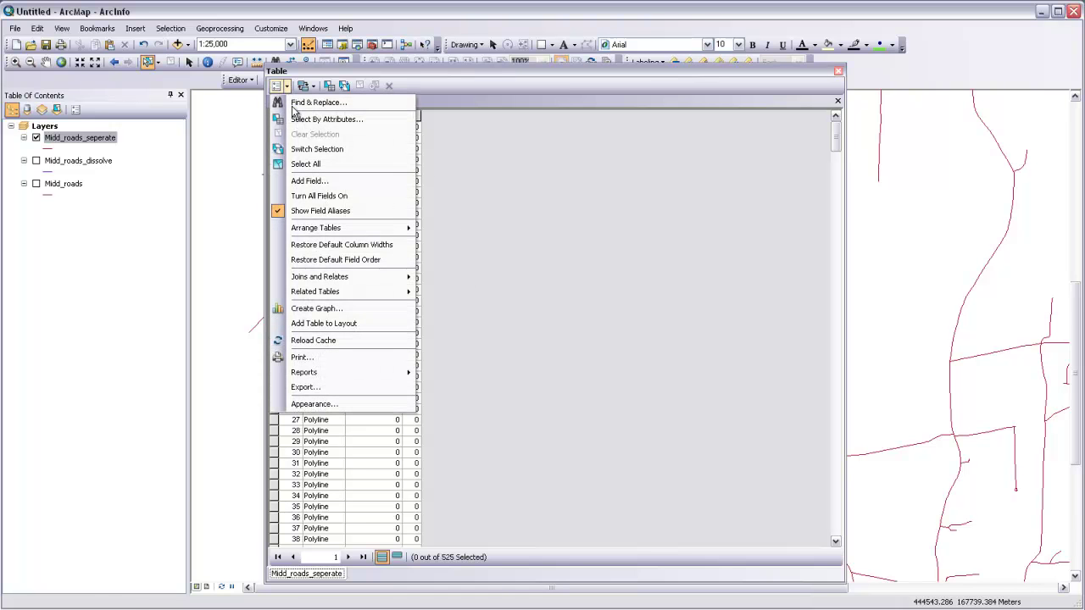
click(373, 183)
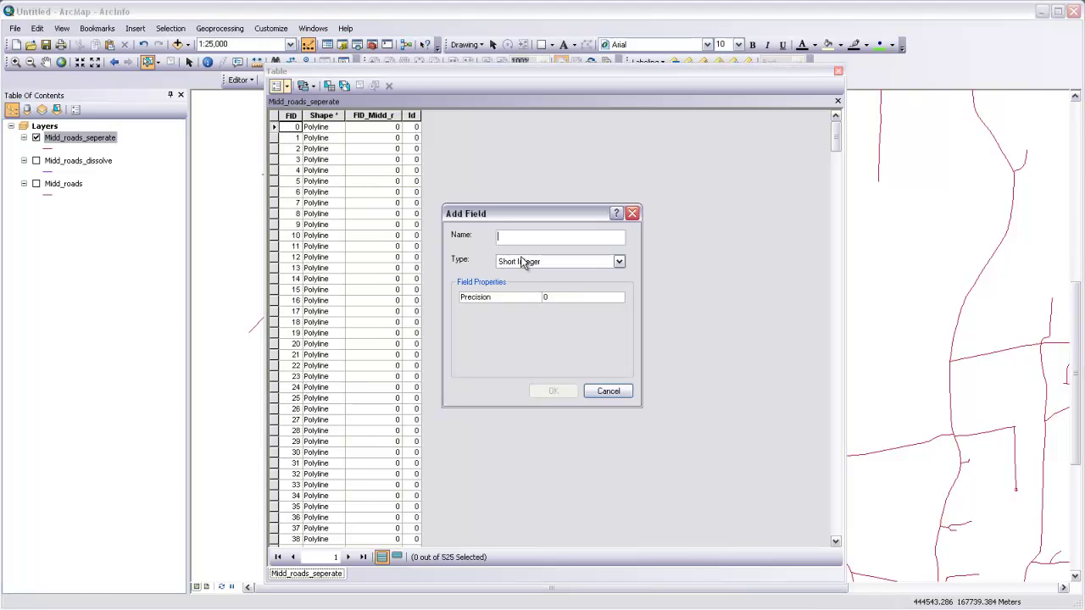
text(length)
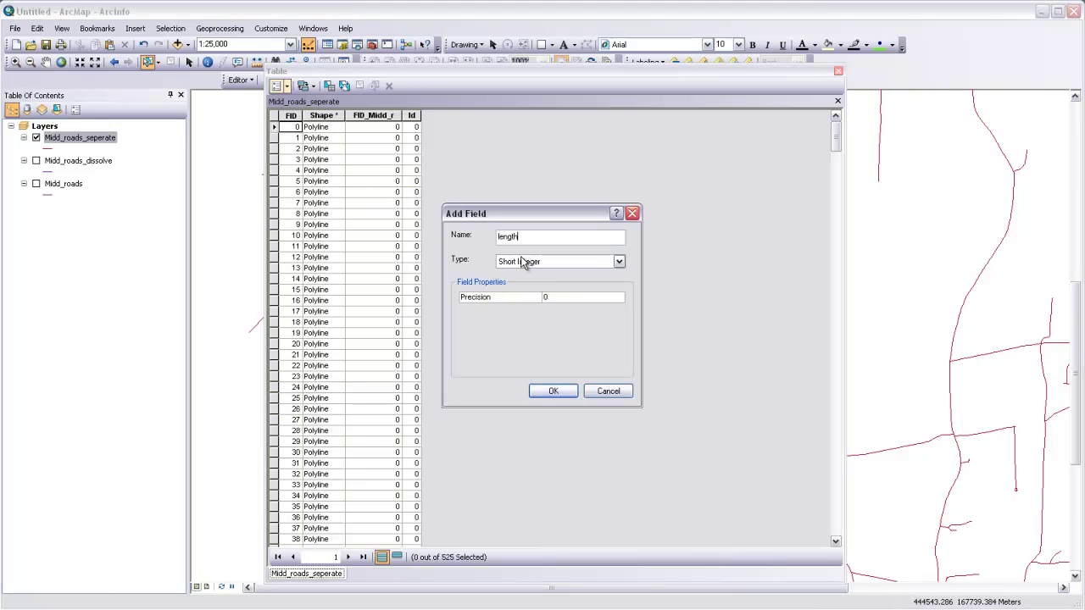
click(535, 266)
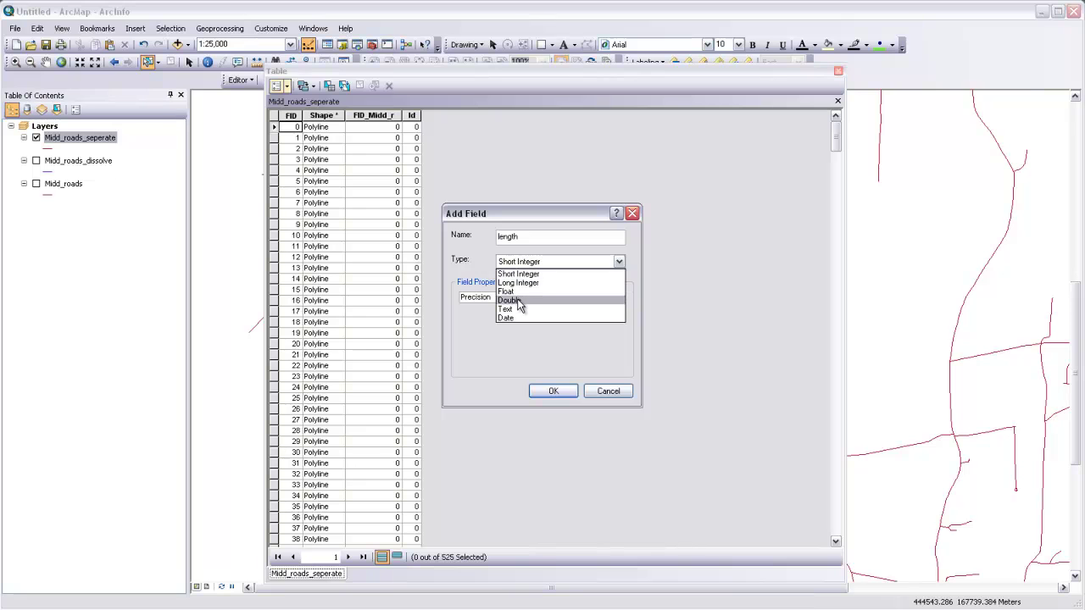
click(522, 293)
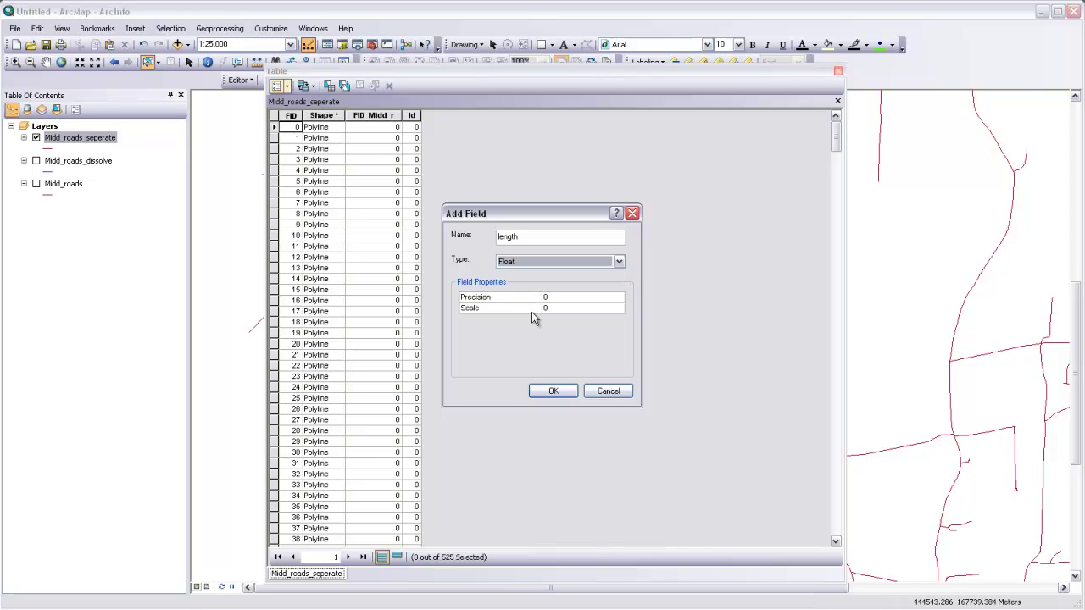
click(551, 392)
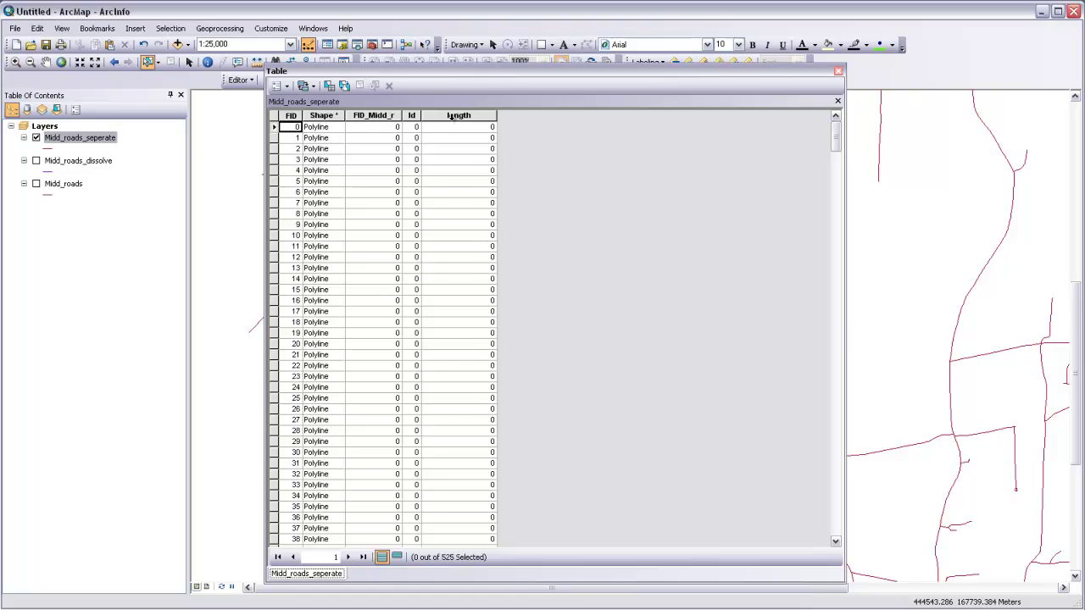
Calculate Geometry into the length field using the Length property in Miles US [mi].
right_click(458, 116)
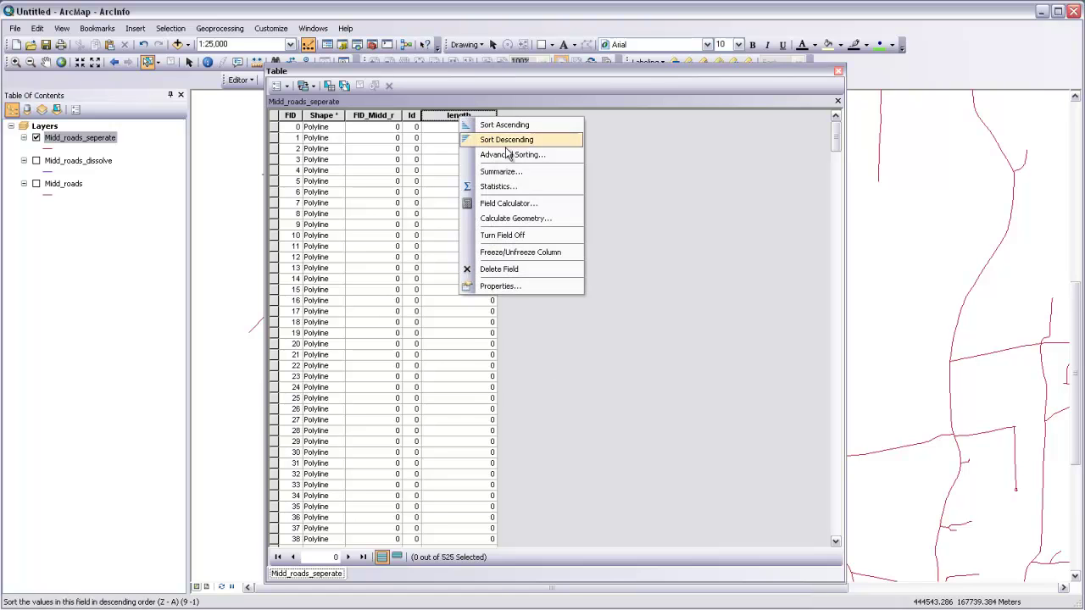
click(539, 219)
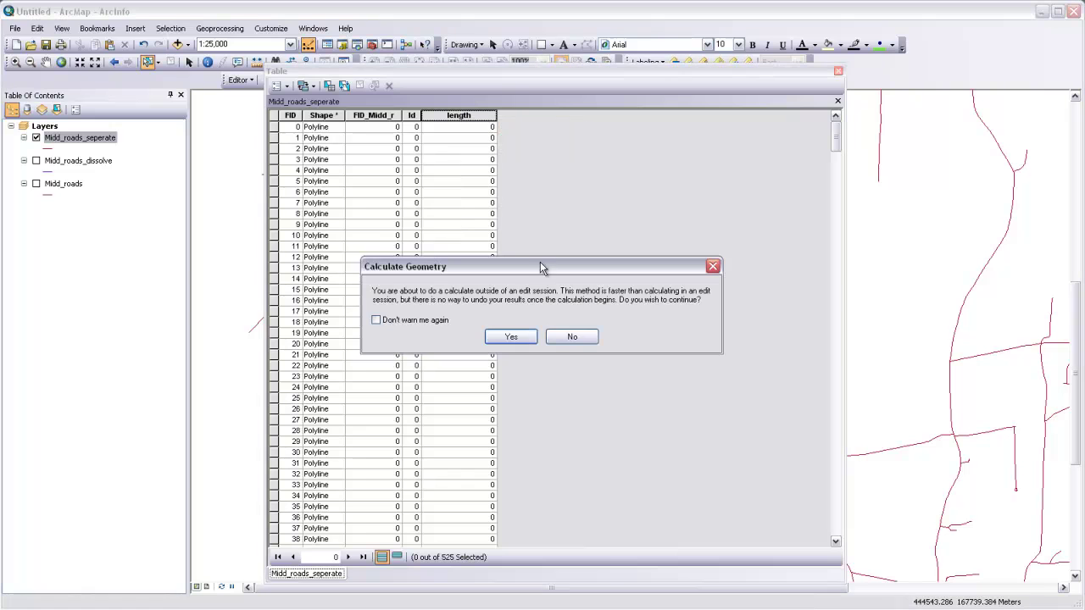
click(515, 336)
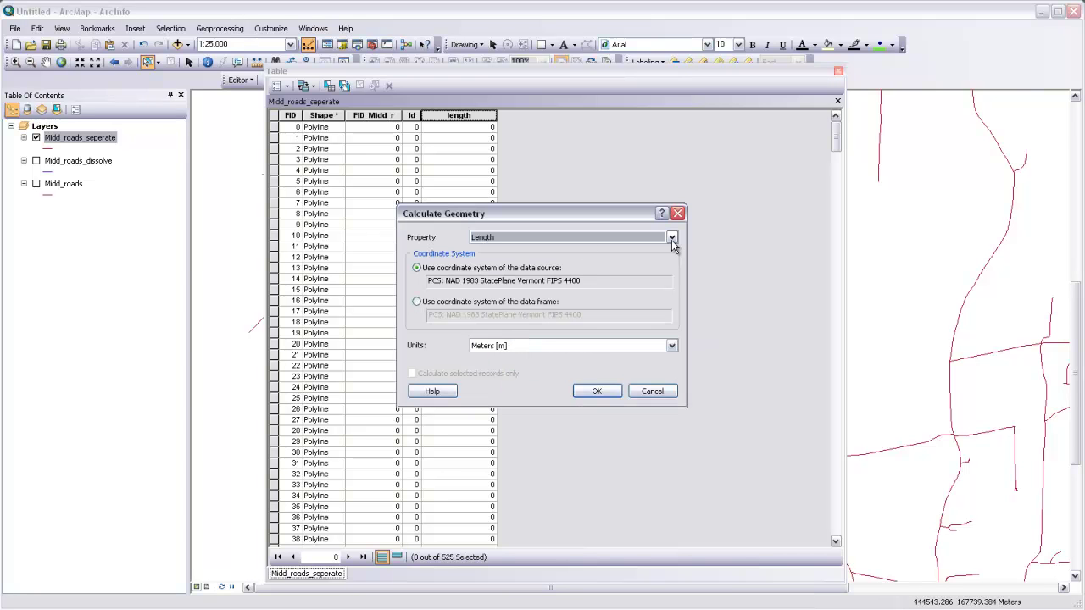
click(672, 238)
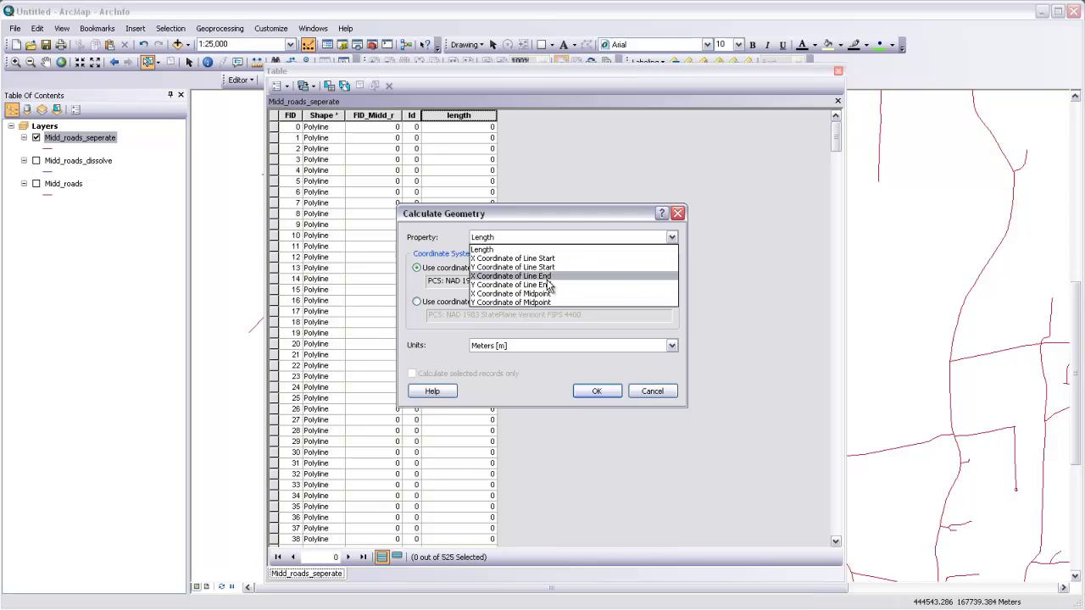
click(486, 249)
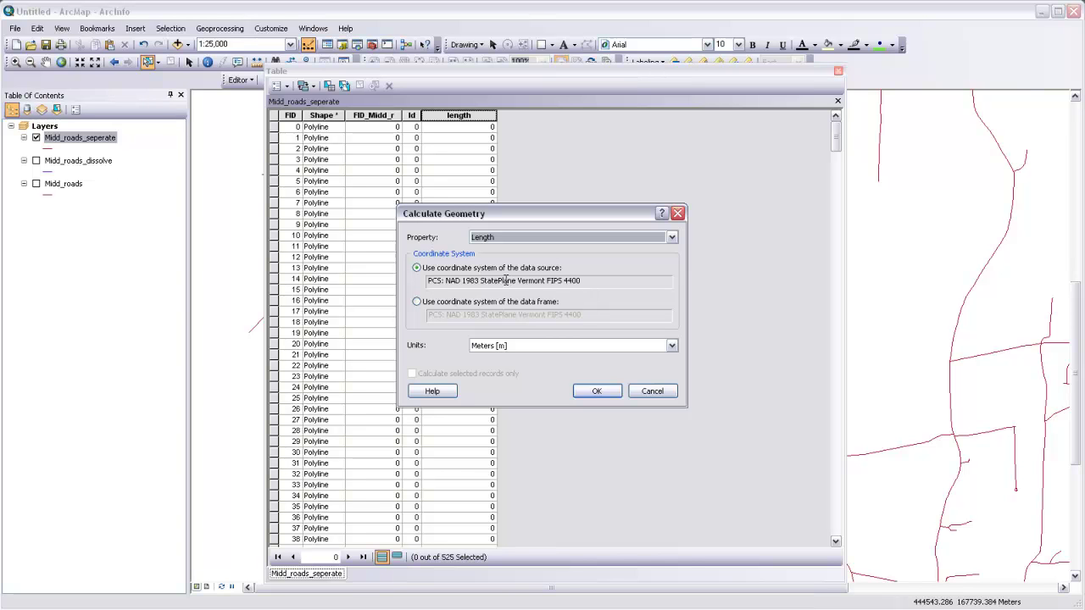
drag(595, 216, 503, 230)
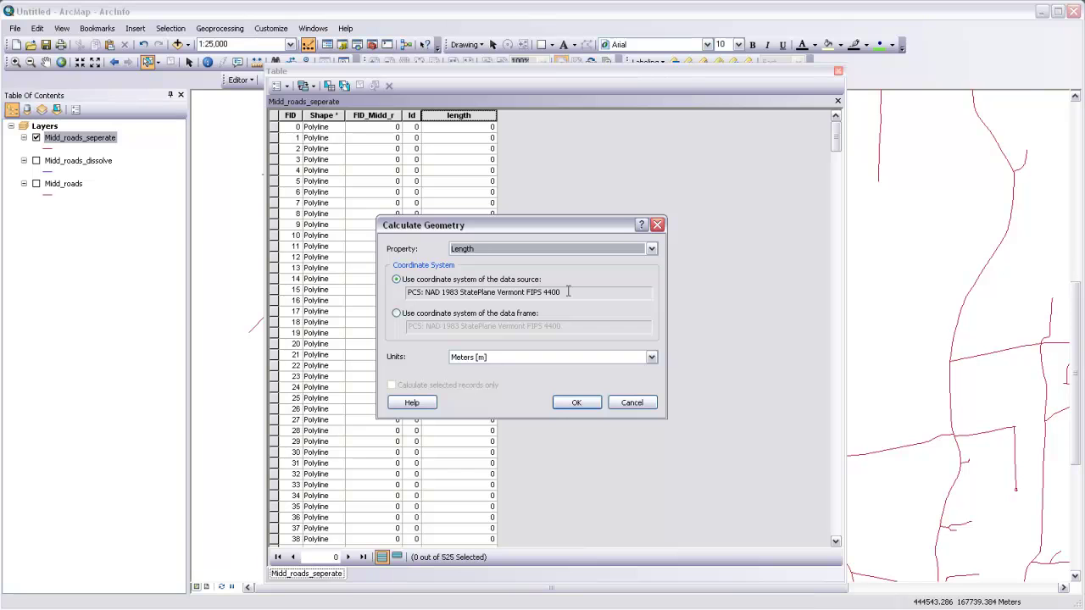
click(650, 359)
click(530, 412)
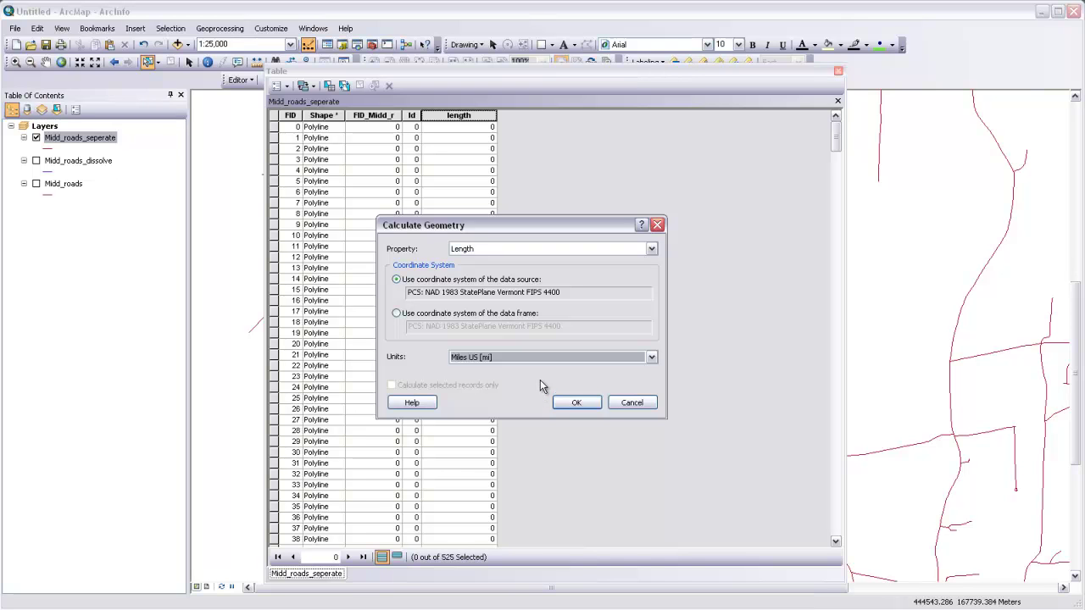
click(577, 403)
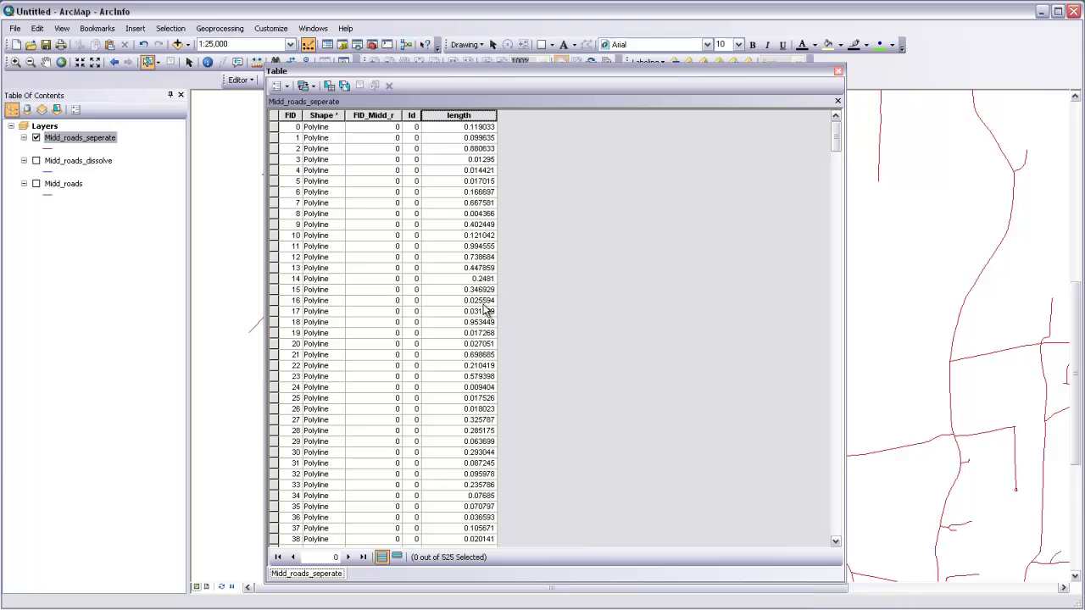
Set the length field's numeric format to 1 decimal place and review the table bottom.
right_click(465, 120)
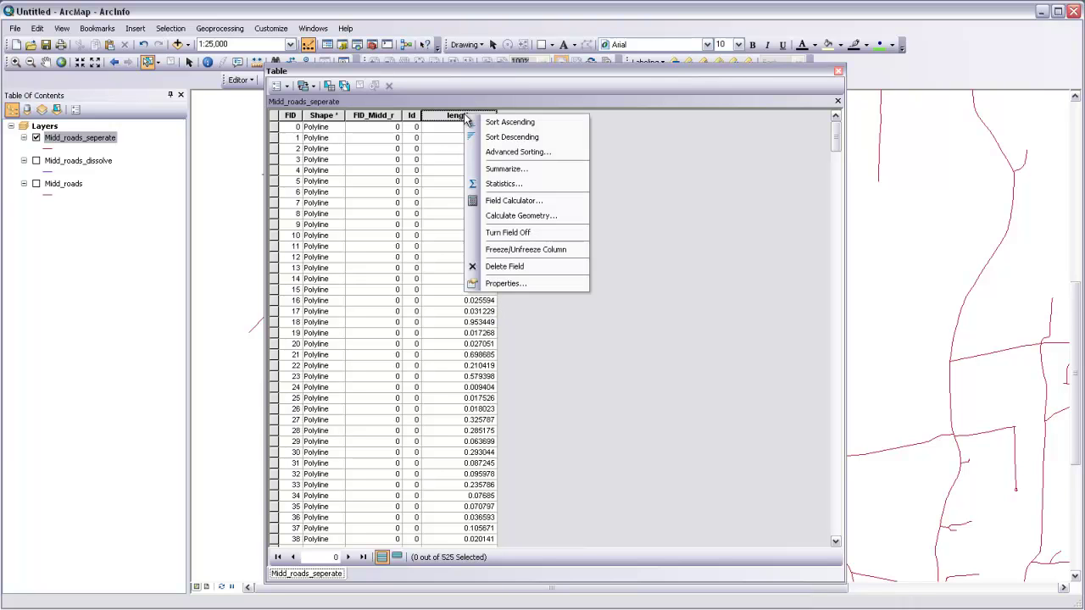
click(535, 285)
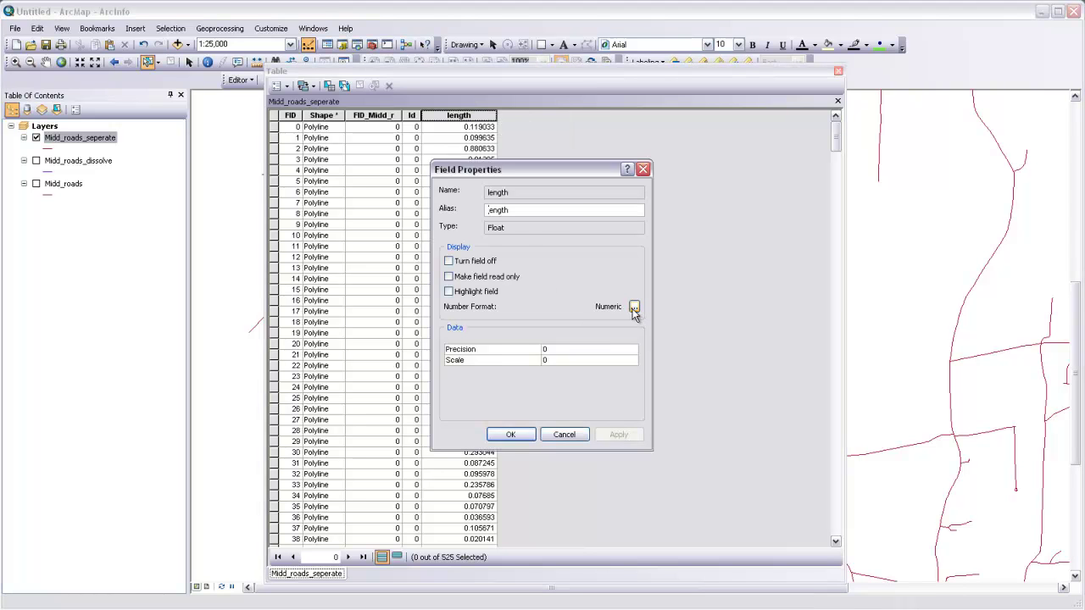
click(634, 307)
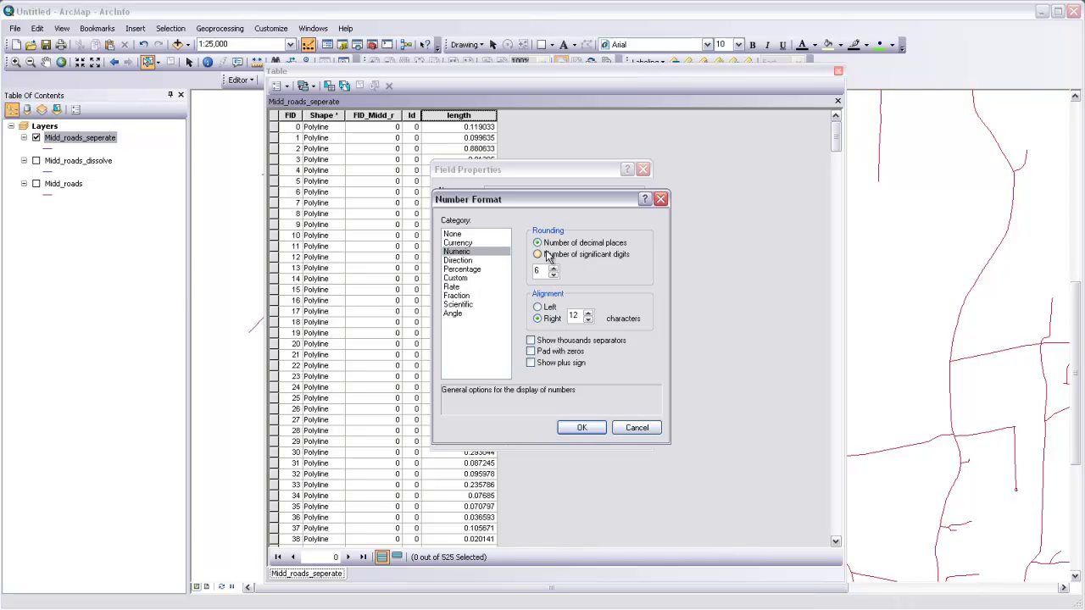
drag(542, 270, 529, 272)
click(581, 428)
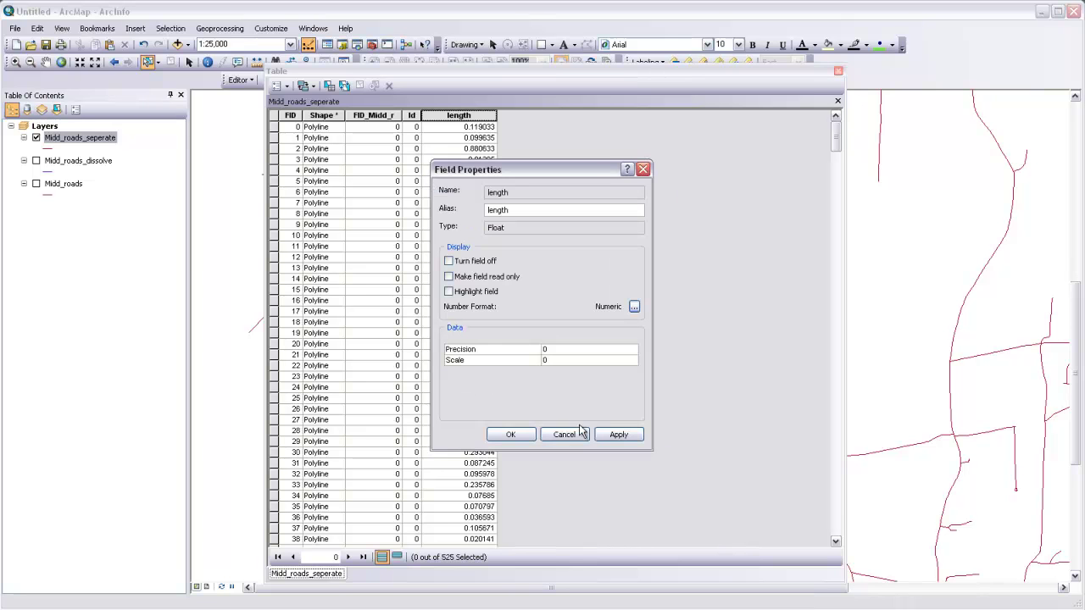
click(510, 435)
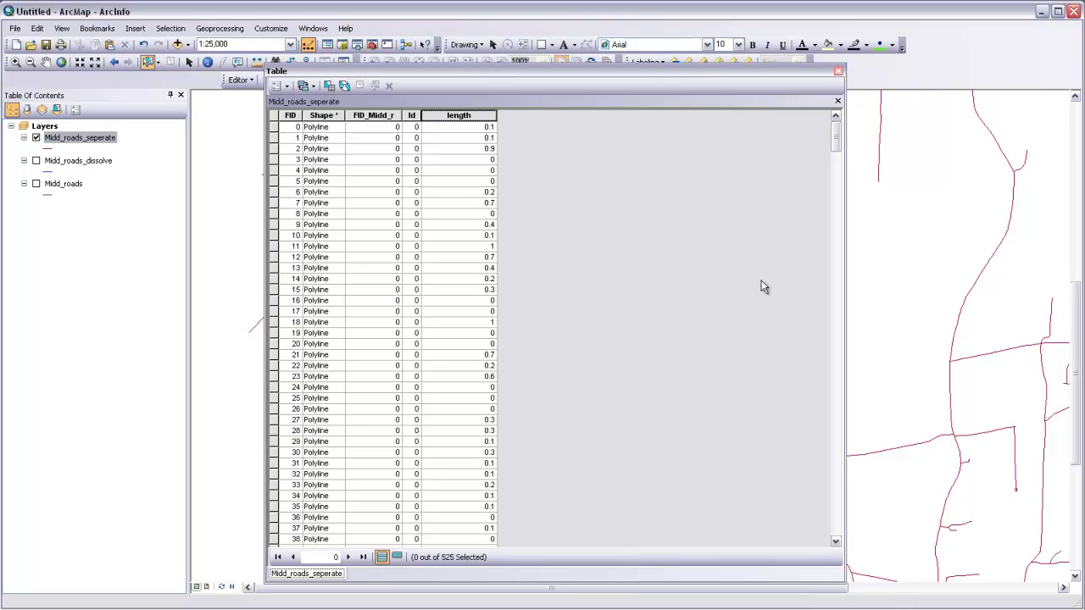
drag(835, 144, 821, 519)
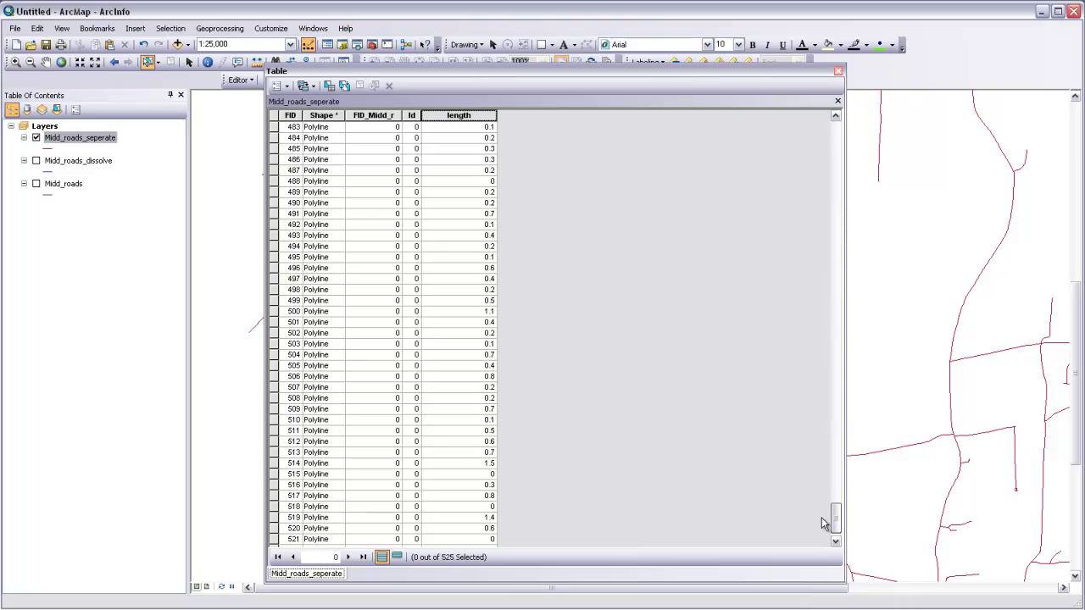